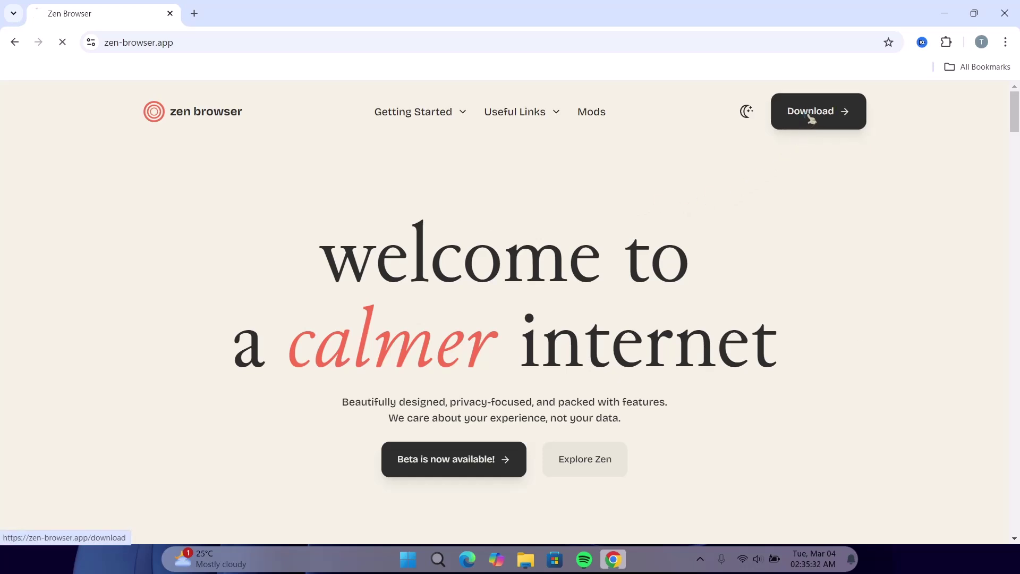
- Download the Windows x86_64 Zen Browser installer from the Zen download page
{"action": "left_click", "coordinate": [810, 118]}
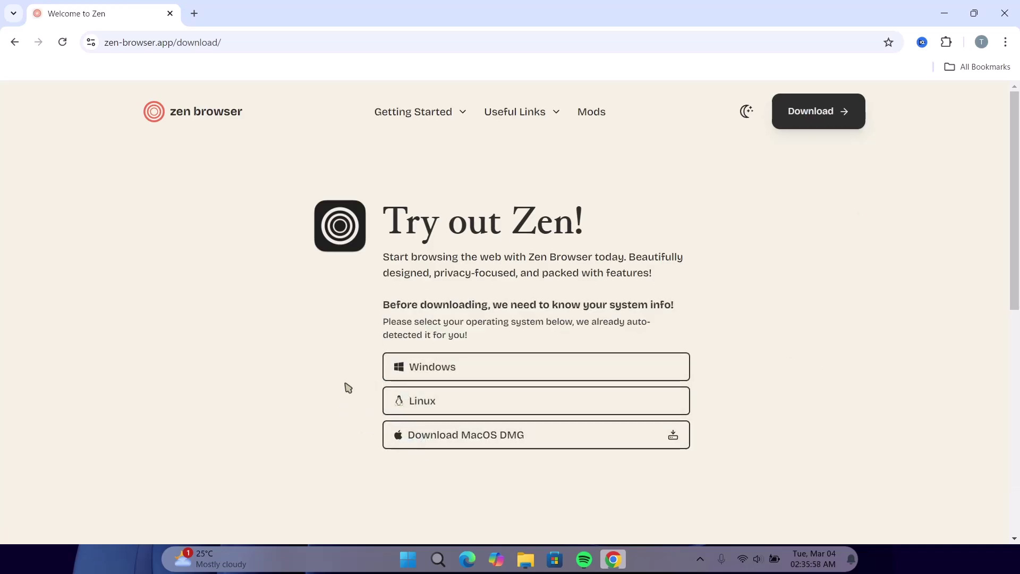
{"action": "left_click", "coordinate": [419, 368]}
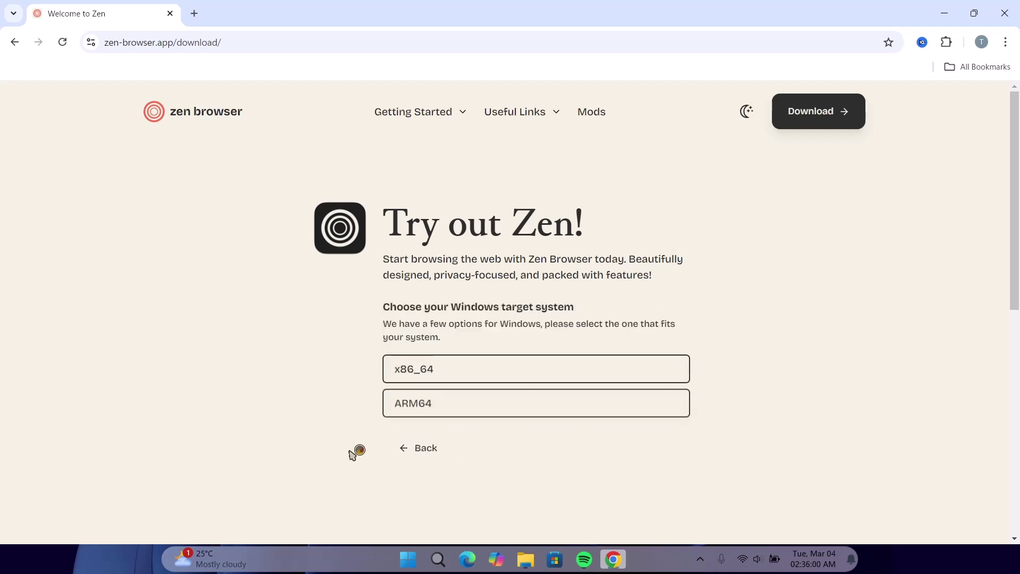
{"action": "left_click", "coordinate": [413, 376]}
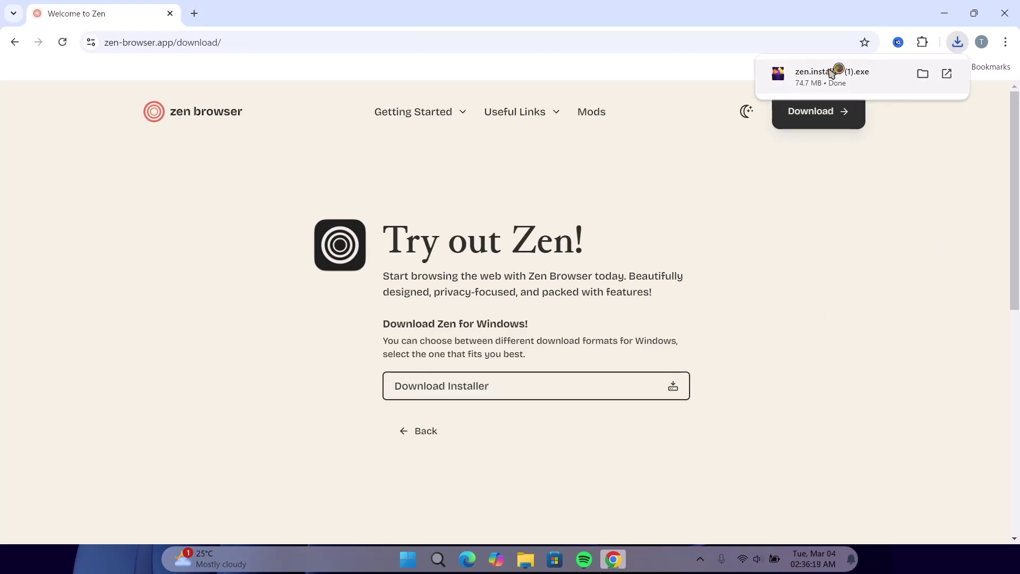
- Run the Zen installer with the Standard setup and finish to launch the browser
{"action": "left_click", "coordinate": [832, 73]}
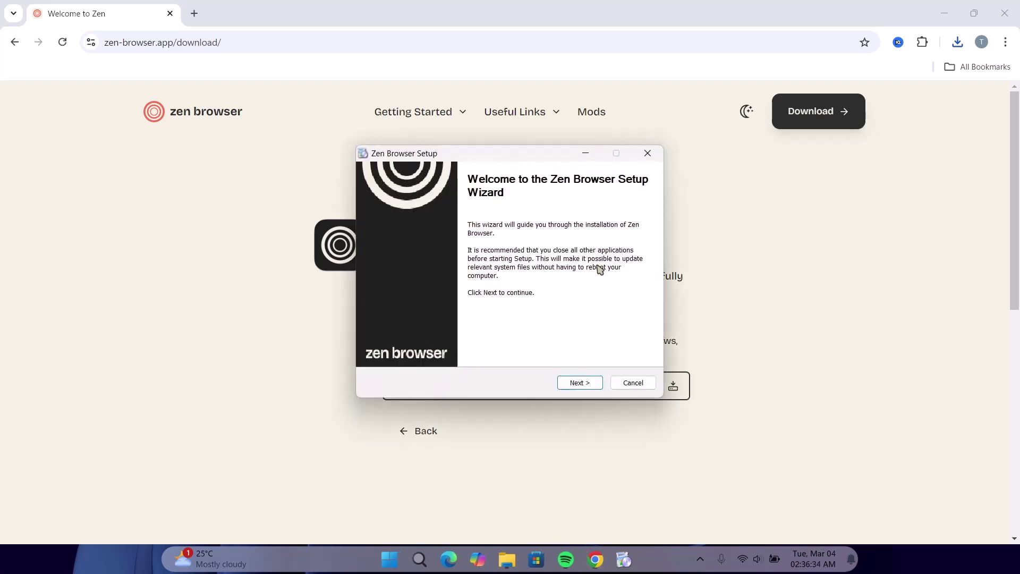
{"action": "left_click", "coordinate": [588, 386]}
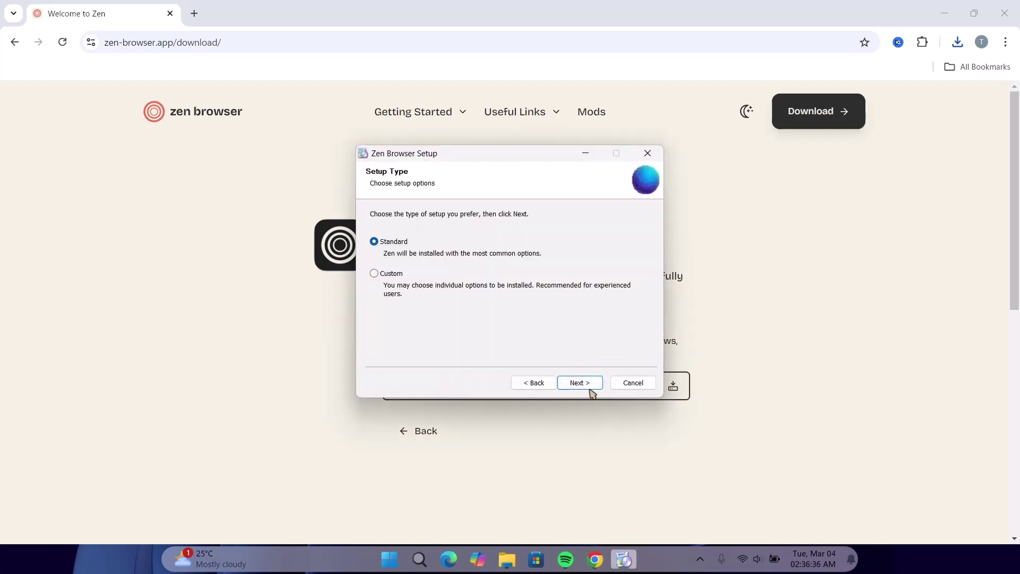
{"action": "left_click", "coordinate": [590, 388]}
{"action": "left_click", "coordinate": [578, 383]}
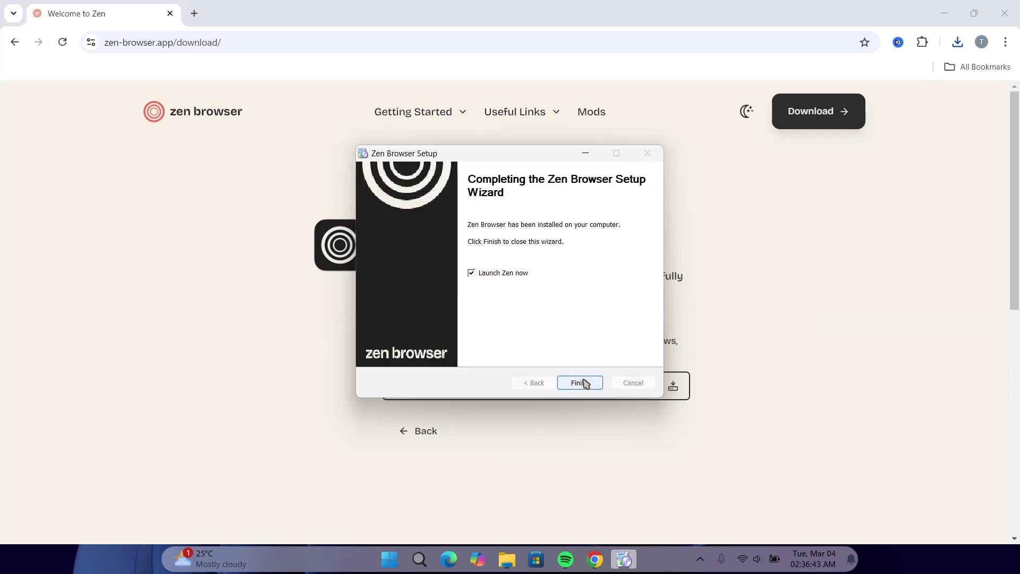
{"action": "left_click", "coordinate": [584, 383]}
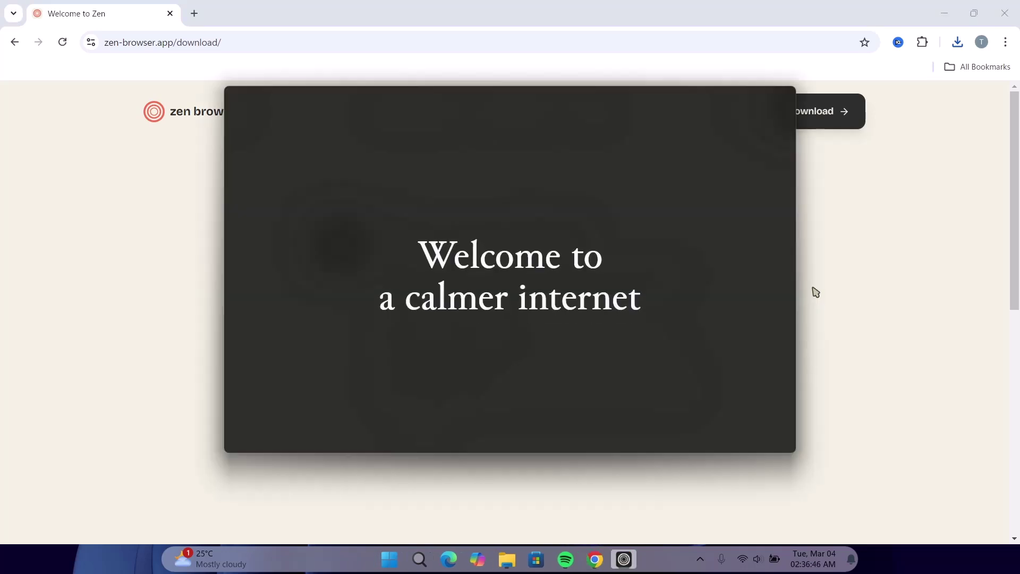
- Complete Zen onboarding, skipping the browser import and adding Discord as an essential tab
{"action": "left_click", "coordinate": [944, 13]}
{"action": "left_click", "coordinate": [515, 409]}
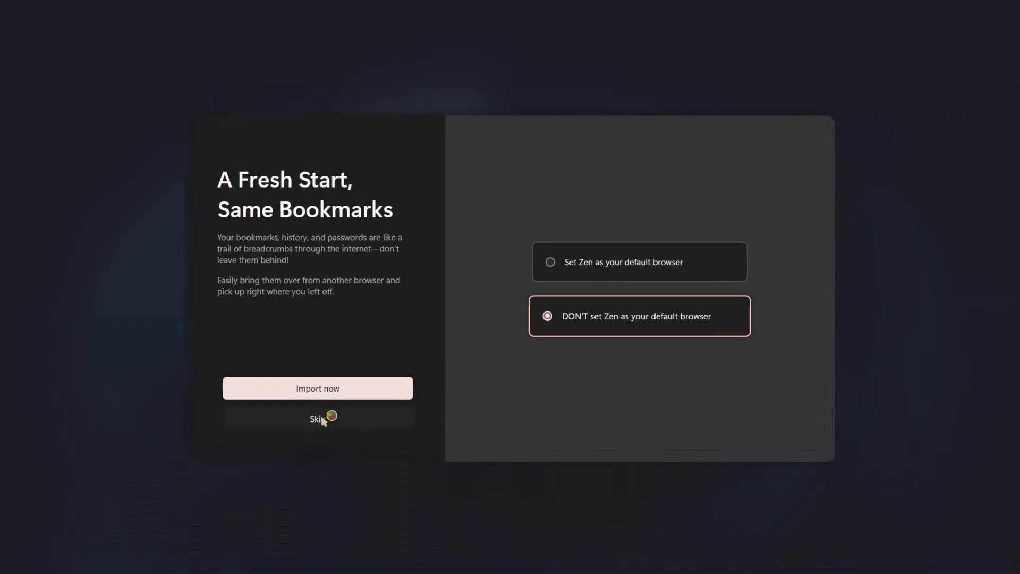
{"action": "left_click", "coordinate": [316, 425]}
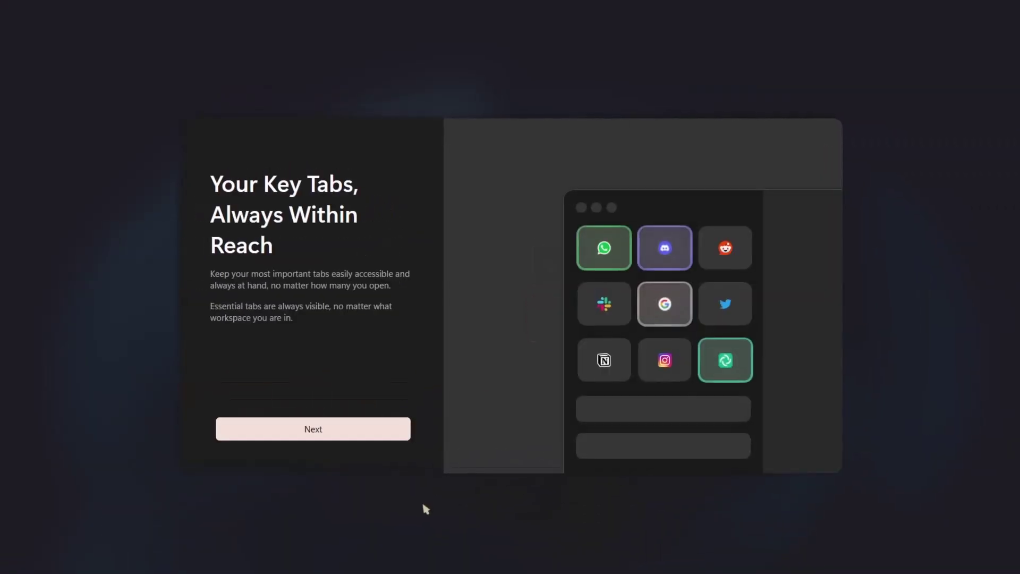
{"action": "left_click", "coordinate": [668, 260]}
{"action": "left_click", "coordinate": [361, 449]}
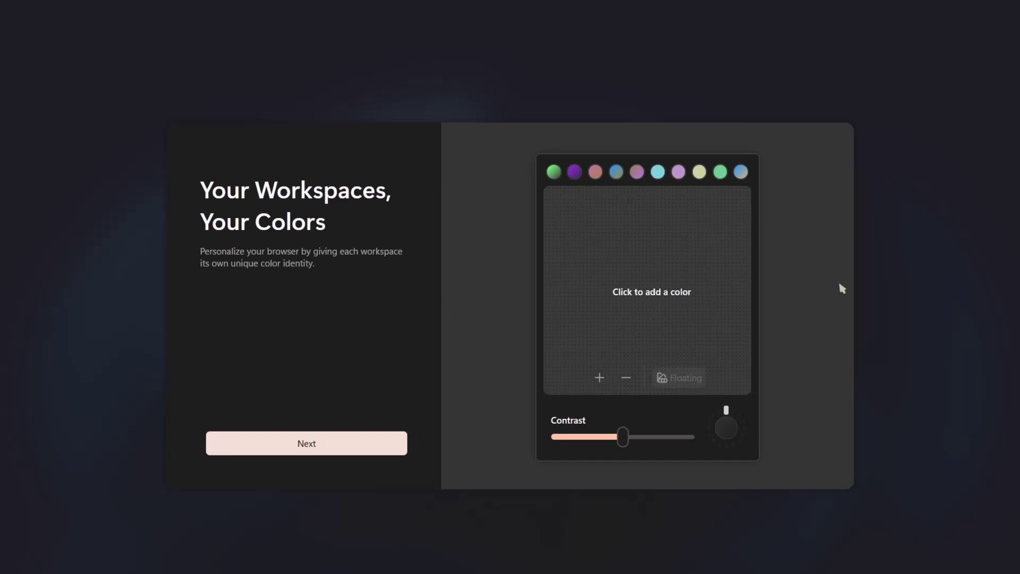
{"action": "left_click", "coordinate": [297, 448]}
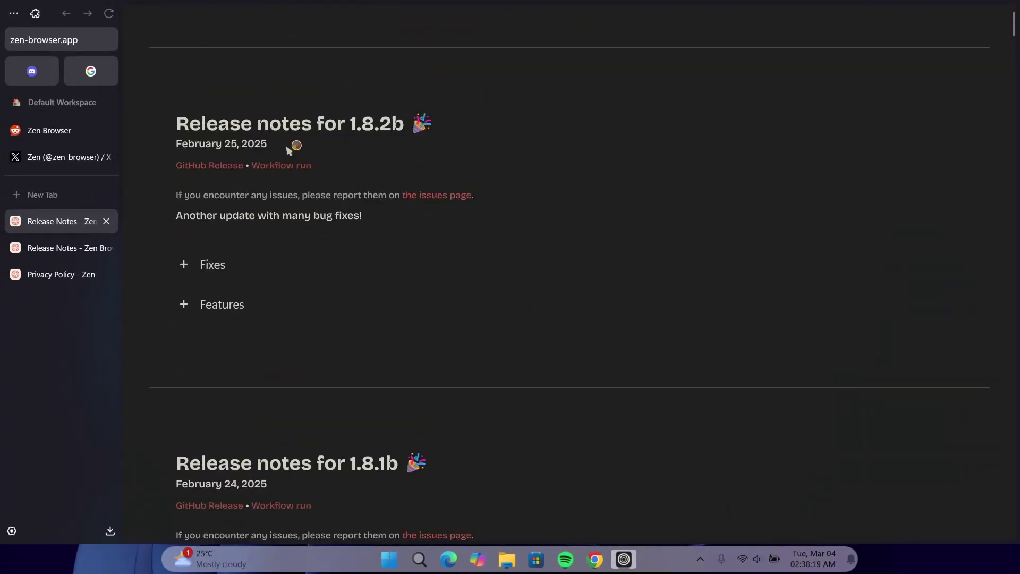
- Open Zen's settings from the sidebar gear
{"action": "left_click_drag", "start_coordinate": [289, 150], "coordinate": [175, 146]}
{"action": "scroll", "coordinate": [359, 241], "scroll_direction": "up", "scroll_amount": 4}
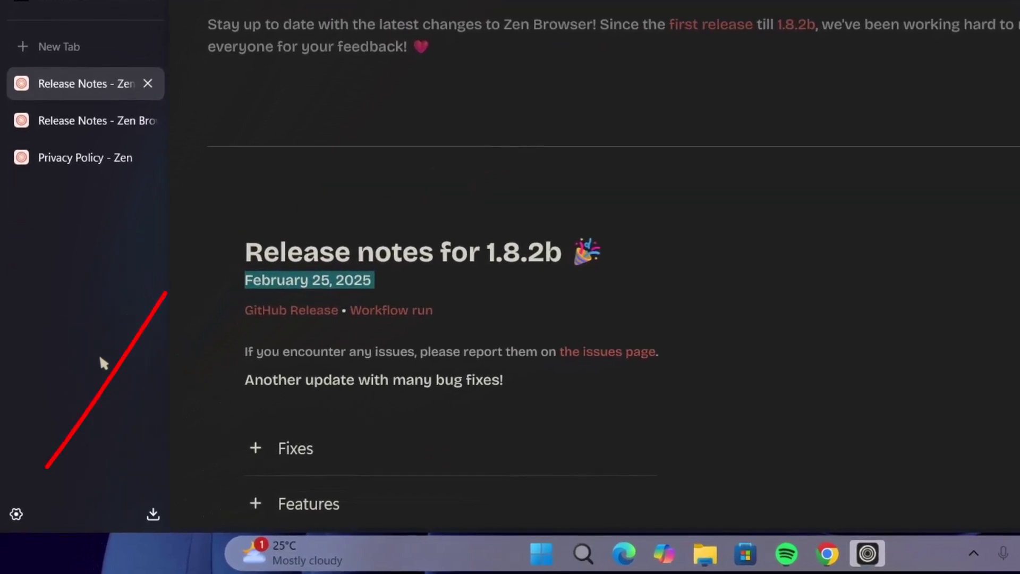
{"action": "left_click", "coordinate": [15, 513]}
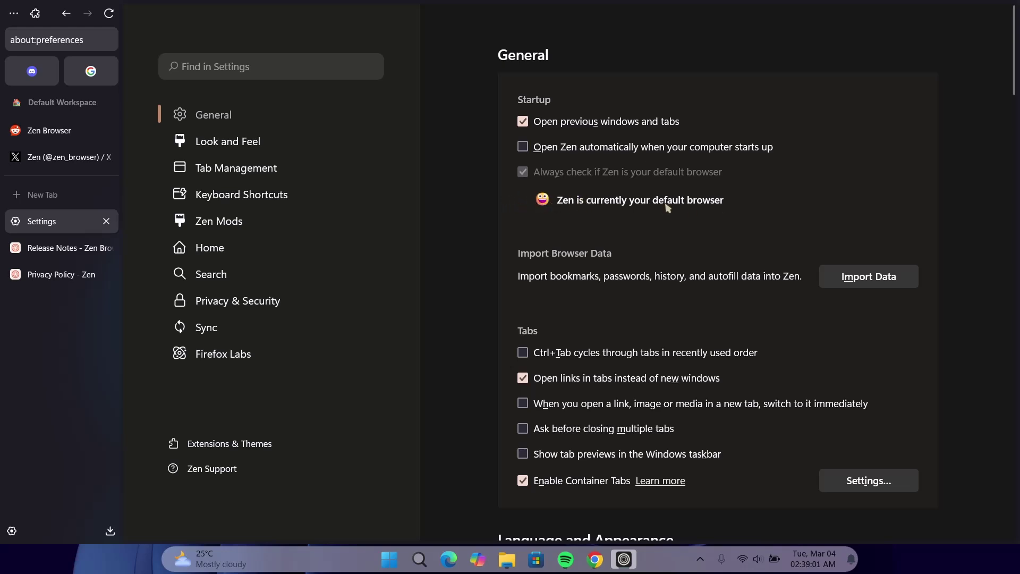
- Import bookmarks and browsing history from Chrome
{"action": "scroll", "coordinate": [724, 201], "scroll_direction": "down", "scroll_amount": 2}
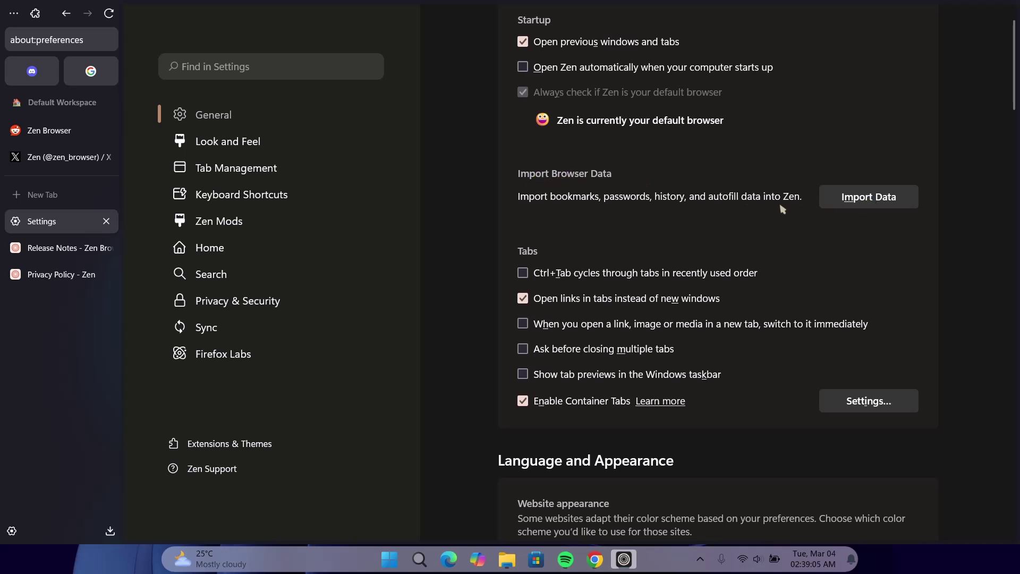
{"action": "left_click", "coordinate": [856, 206]}
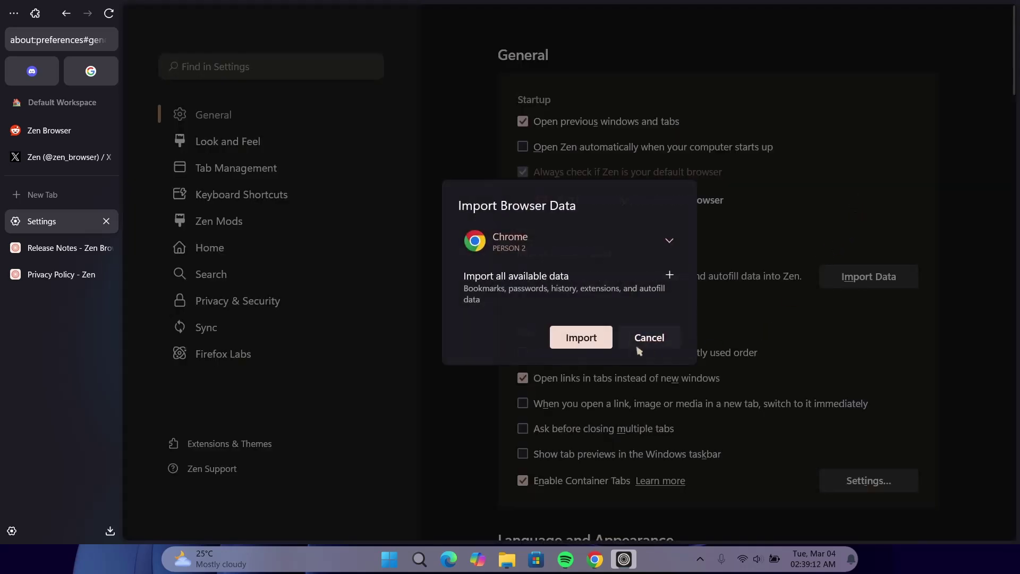
{"action": "left_click", "coordinate": [574, 336]}
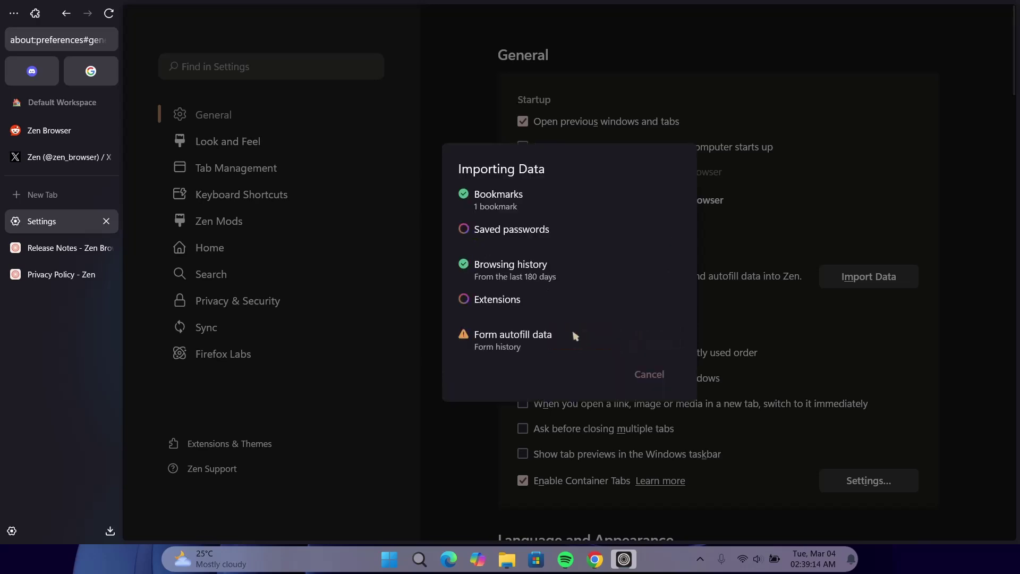
{"action": "left_click", "coordinate": [639, 384]}
{"action": "scroll", "coordinate": [722, 335], "scroll_direction": "down", "scroll_amount": 4}
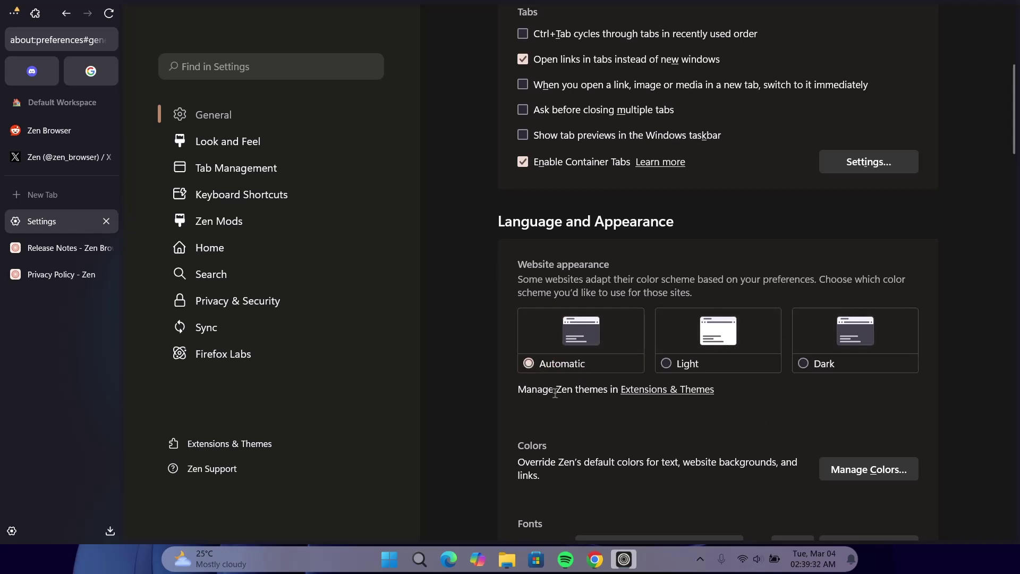
- Switch website appearance to Light and back to Automatic, leaving the Times New Roman font unchanged
{"action": "left_click", "coordinate": [692, 349]}
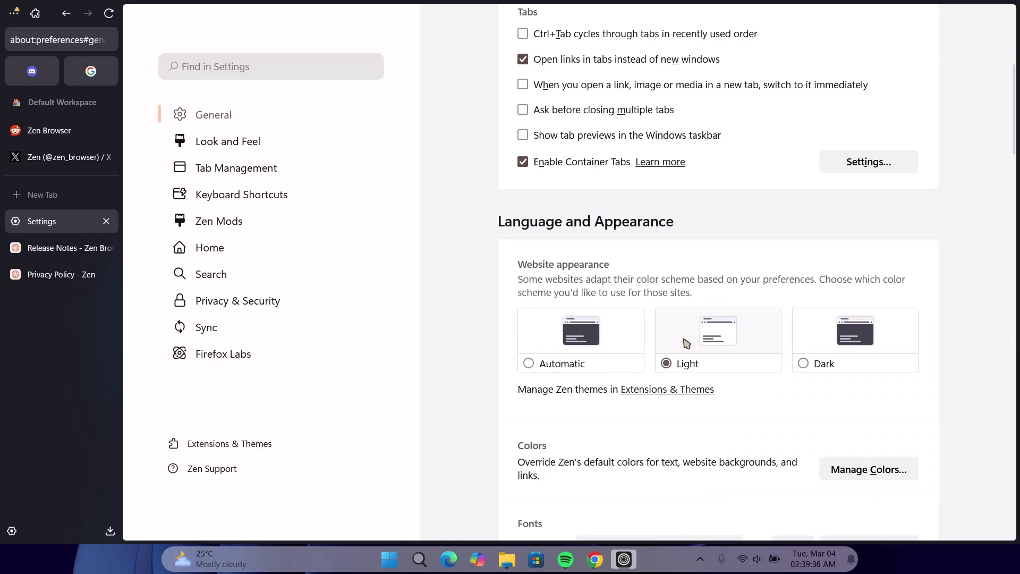
{"action": "left_click", "coordinate": [529, 363]}
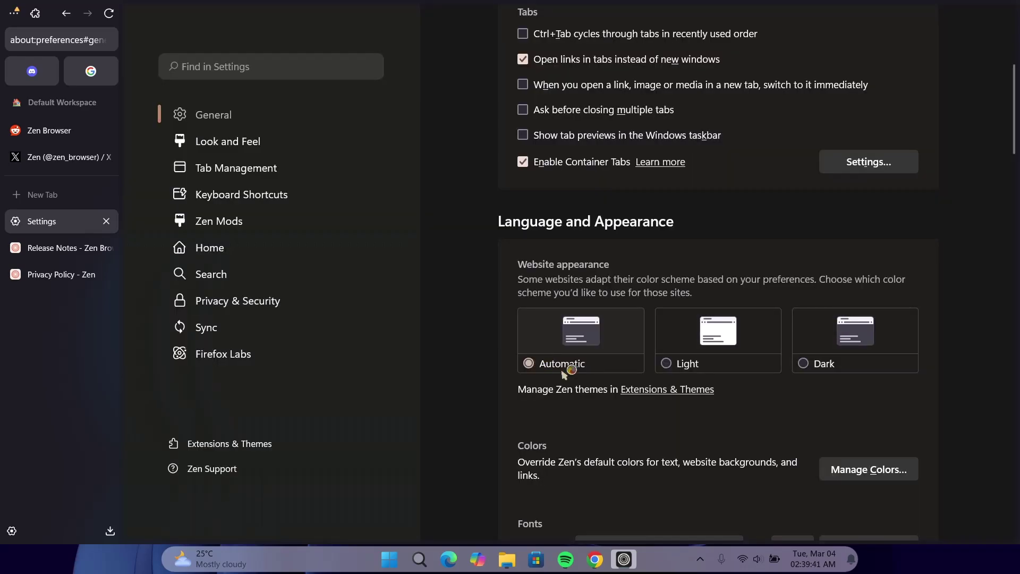
{"action": "scroll", "coordinate": [534, 377], "scroll_direction": "down", "scroll_amount": 4}
{"action": "left_click", "coordinate": [723, 314]}
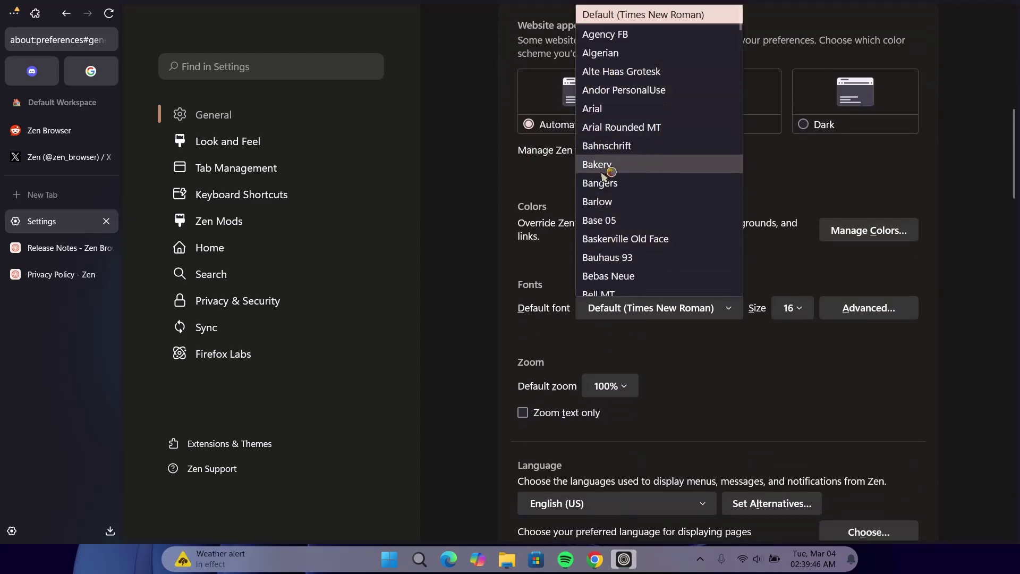
{"action": "left_click", "coordinate": [659, 349]}
{"action": "scroll", "coordinate": [673, 345], "scroll_direction": "down", "scroll_amount": 4}
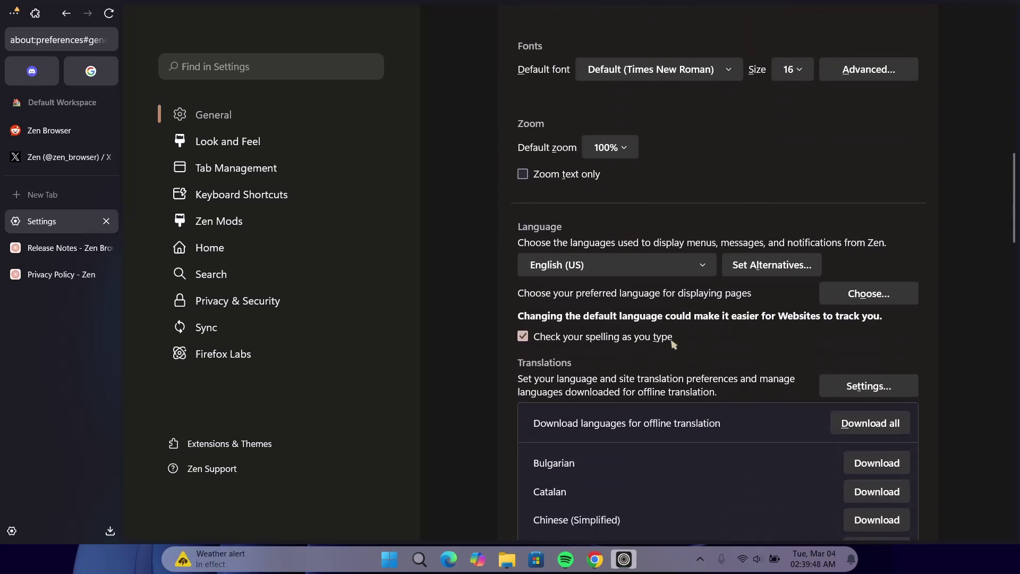
{"action": "scroll", "coordinate": [615, 263], "scroll_direction": "down", "scroll_amount": 4}
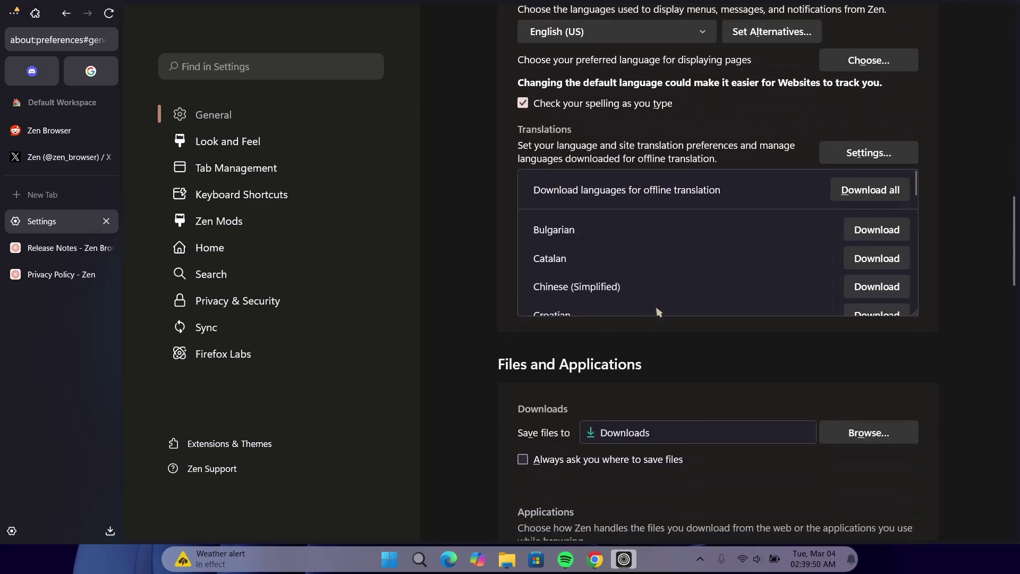
{"action": "scroll", "coordinate": [658, 310], "scroll_direction": "up", "scroll_amount": 5}
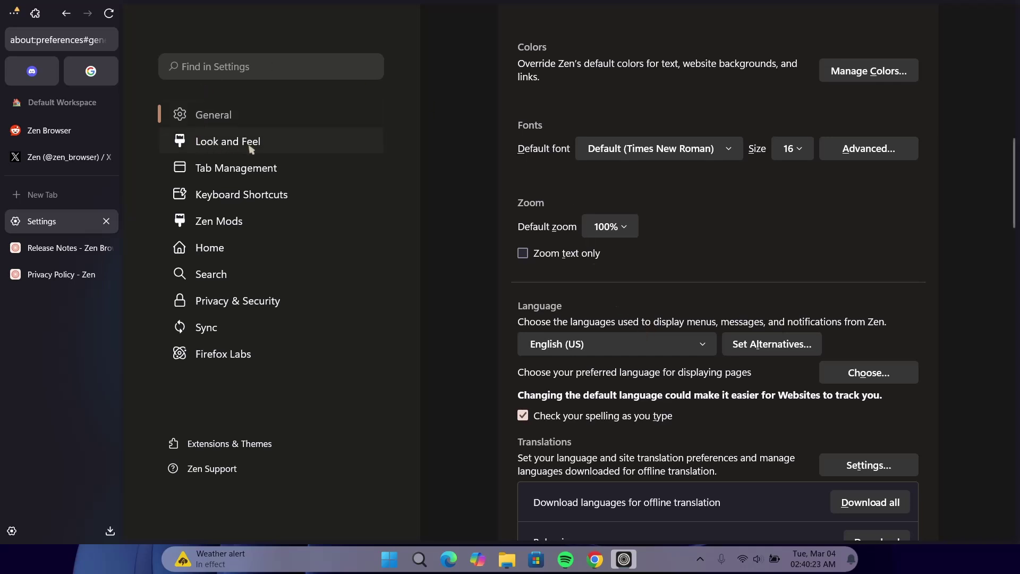
- In Look and Feel, switch the browser layout to Multiple toolbars, then Collapsed toolbar
{"action": "left_click", "coordinate": [215, 144]}
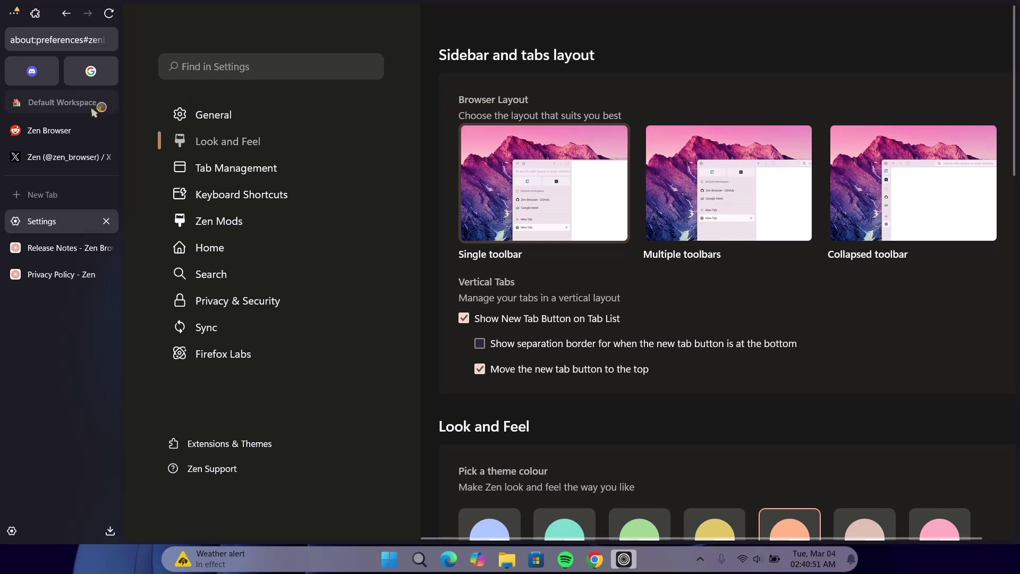
{"action": "left_click", "coordinate": [685, 178]}
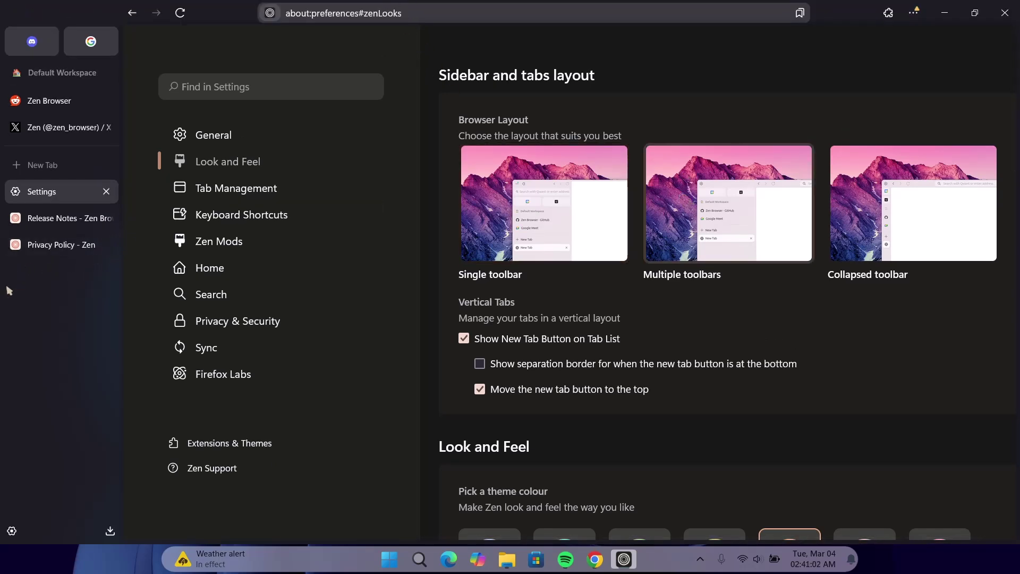
{"action": "left_click", "coordinate": [866, 201]}
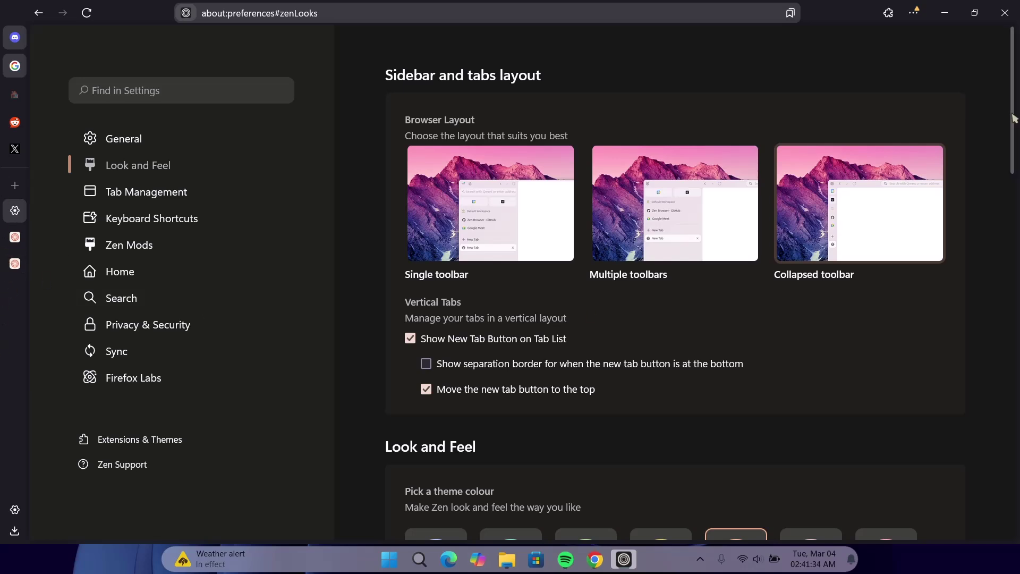
- Try green, yellow, beige and pink theme colours, then settle on blue
{"action": "left_click_drag", "start_coordinate": [1015, 103], "coordinate": [1015, 214]}
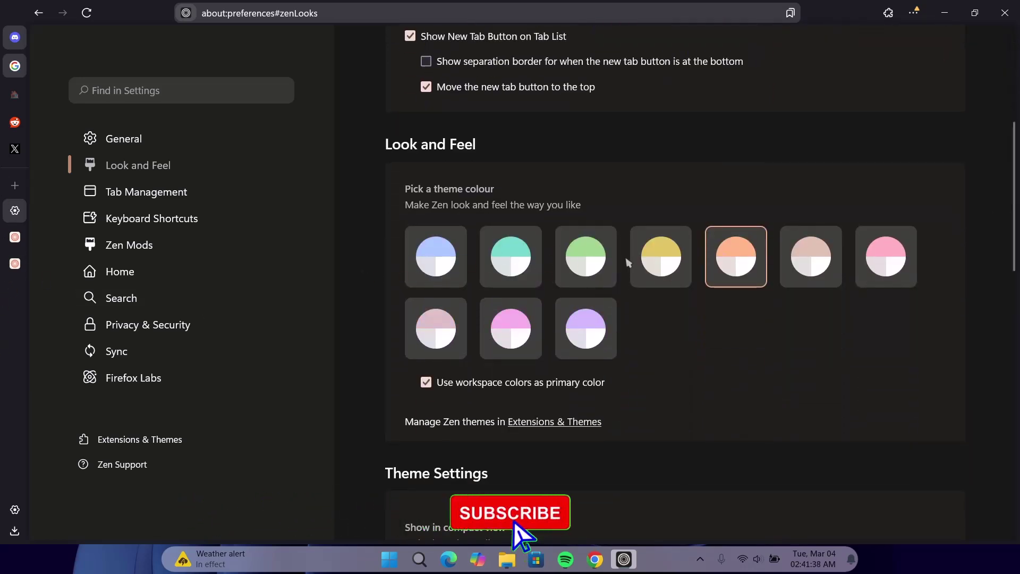
{"action": "left_click", "coordinate": [592, 263]}
{"action": "left_click", "coordinate": [655, 264]}
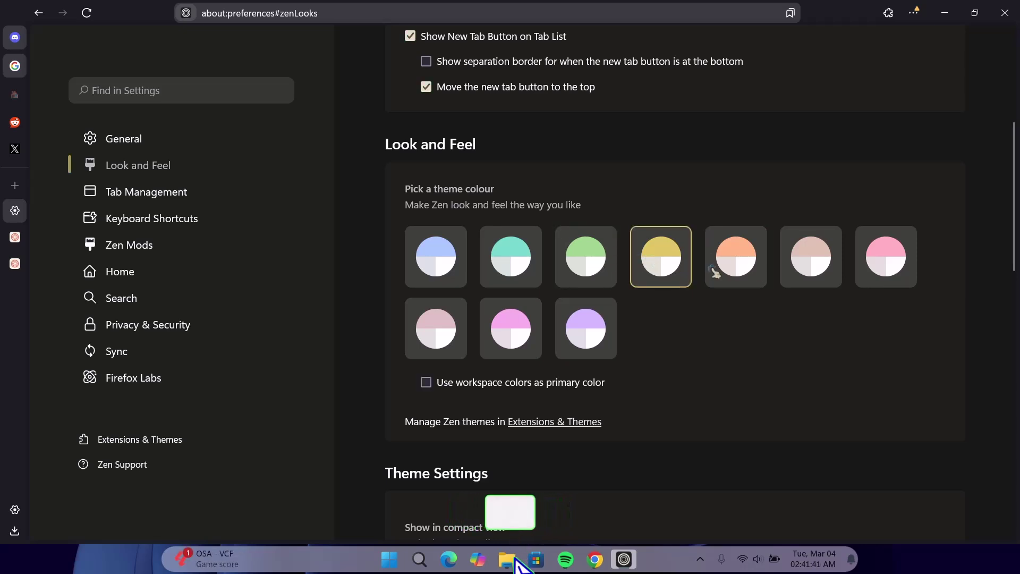
{"action": "left_click", "coordinate": [824, 268]}
{"action": "left_click", "coordinate": [875, 267]}
{"action": "left_click", "coordinate": [433, 258]}
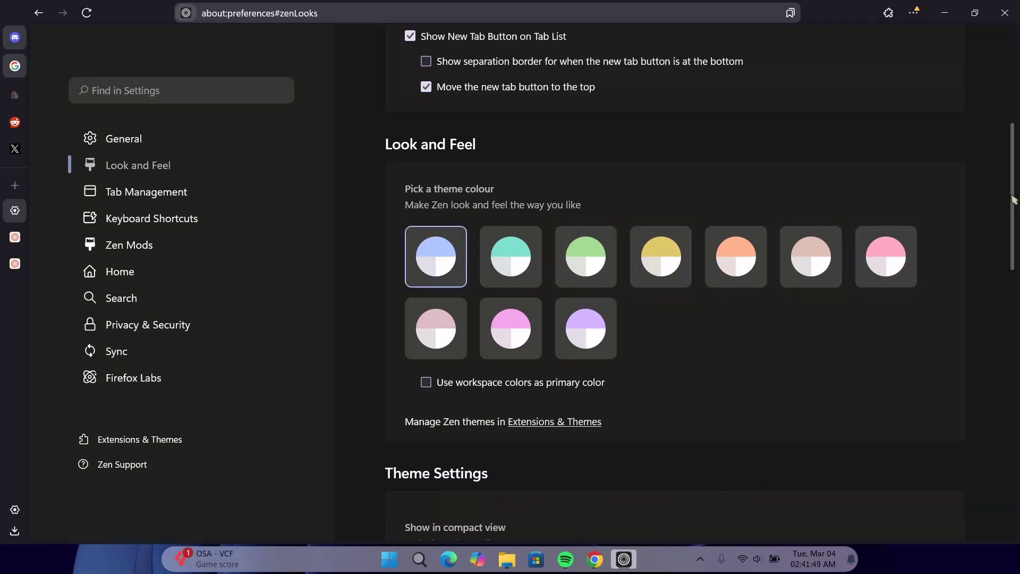
{"action": "scroll", "coordinate": [1017, 242], "scroll_direction": "down", "scroll_amount": 3}
{"action": "scroll", "coordinate": [1017, 241], "scroll_direction": "down", "scroll_amount": 3}
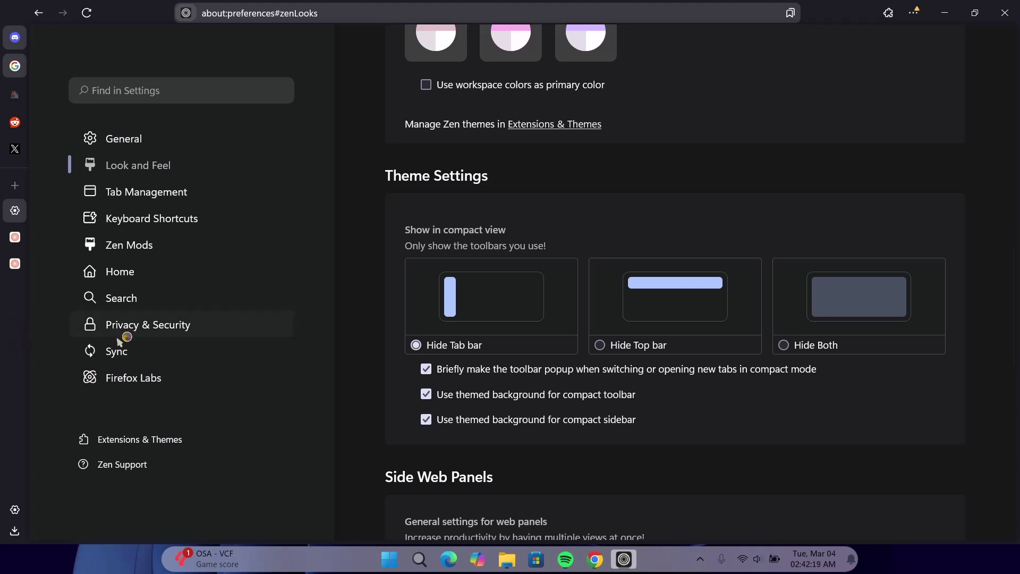
- Set compact view to Hide Both, then disable compact mode from the toolbar's context menu
{"action": "left_click", "coordinate": [600, 346]}
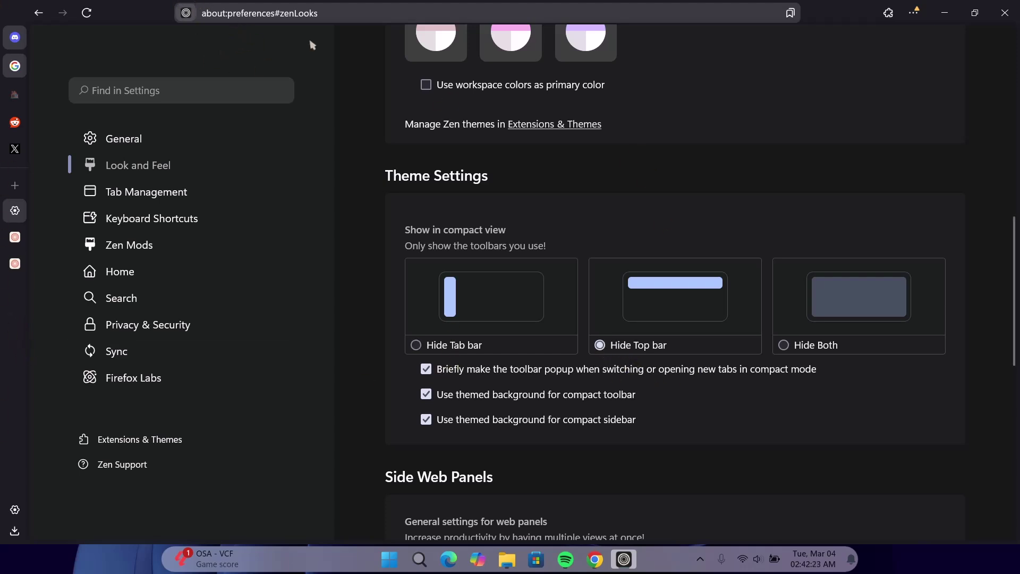
{"action": "left_click", "coordinate": [783, 346]}
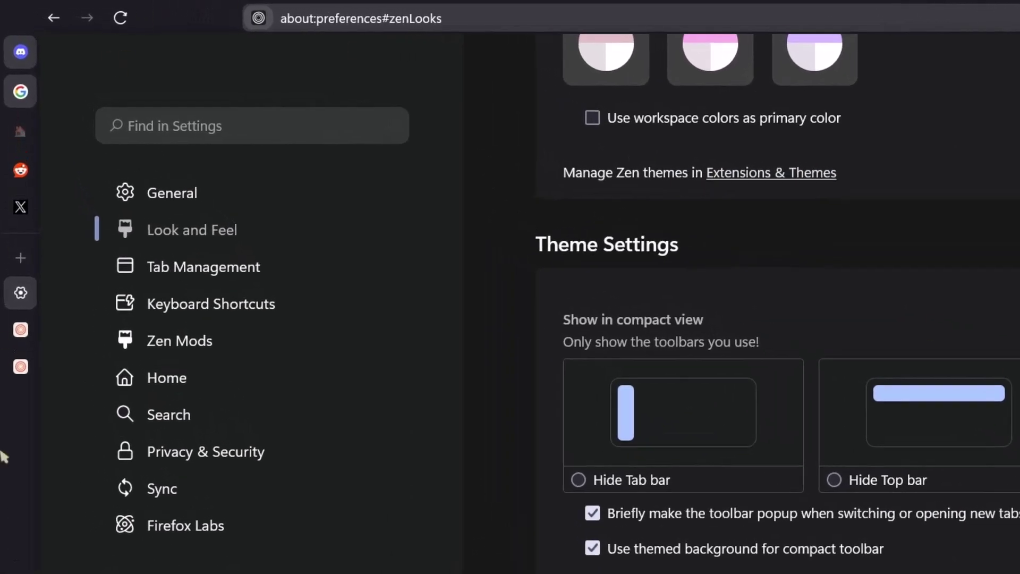
{"action": "right_click", "coordinate": [186, 17]}
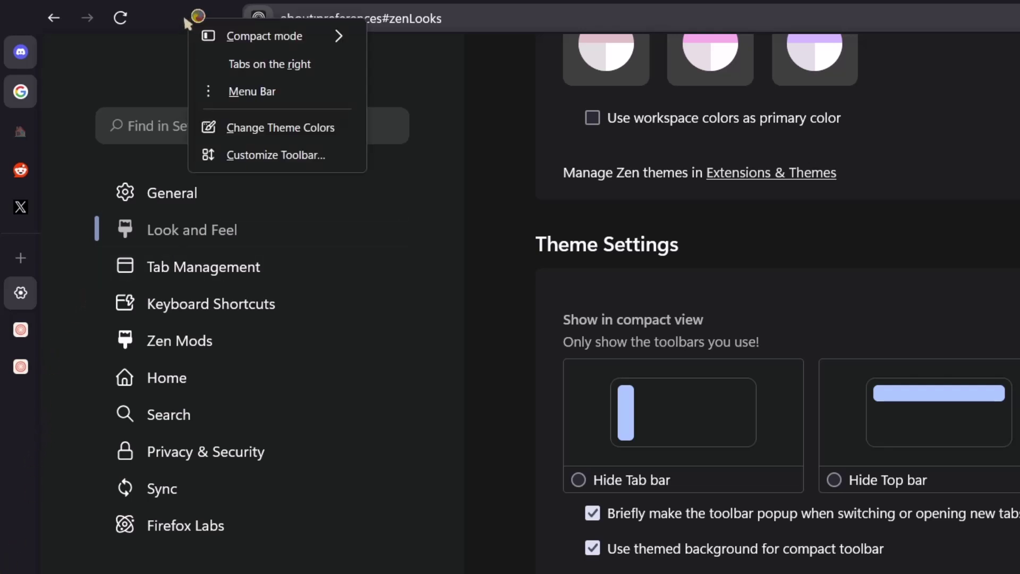
{"action": "mouse_move", "coordinate": [247, 41]}
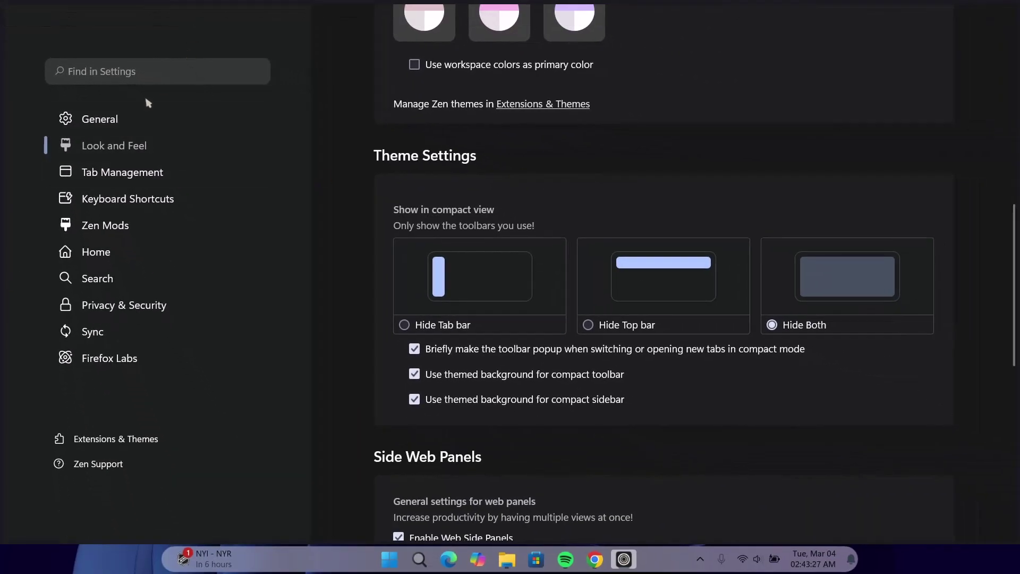
{"action": "right_click", "coordinate": [107, 16]}
{"action": "mouse_move", "coordinate": [139, 29]}
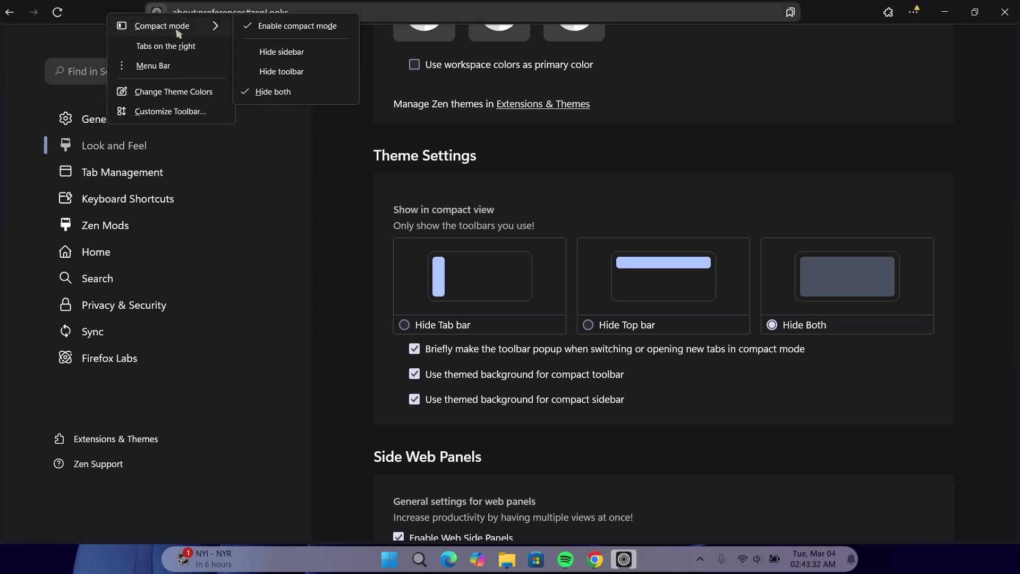
{"action": "left_click", "coordinate": [290, 27]}
{"action": "scroll", "coordinate": [1004, 269], "scroll_direction": "down", "scroll_amount": 1}
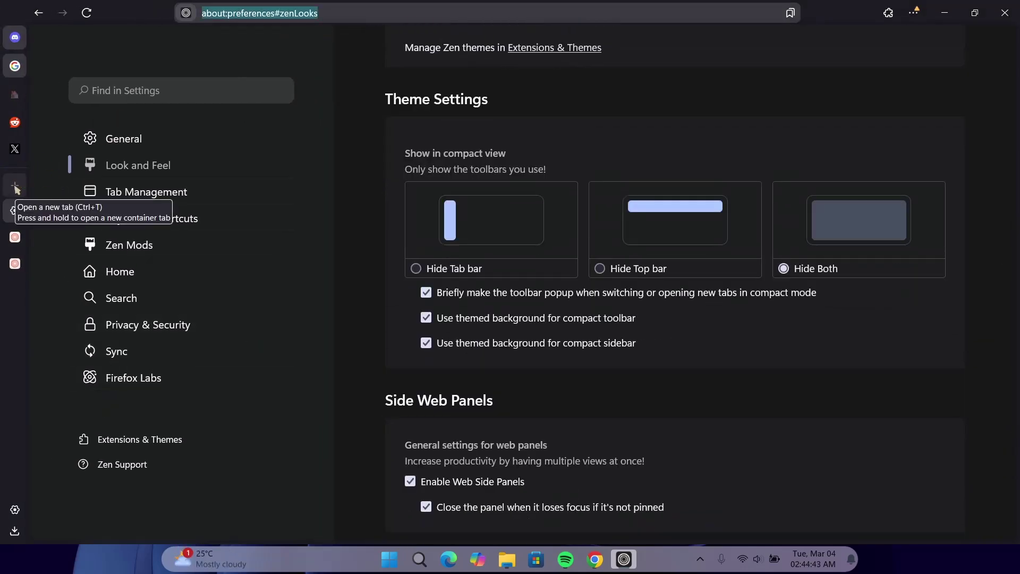
- Load about:config in a new tab
{"action": "left_click", "coordinate": [14, 187]}
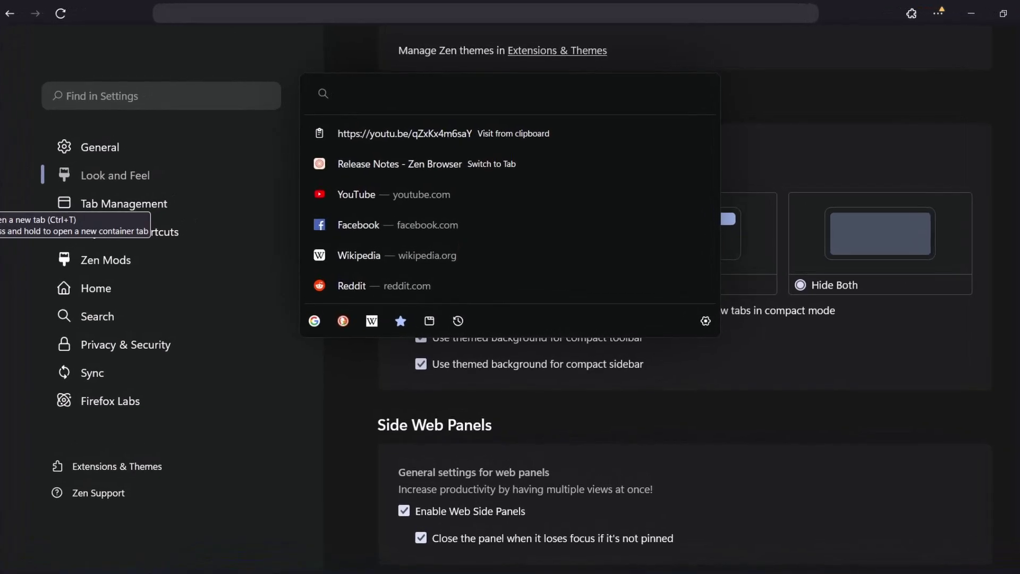
{"action": "key", "text": "Escape"}
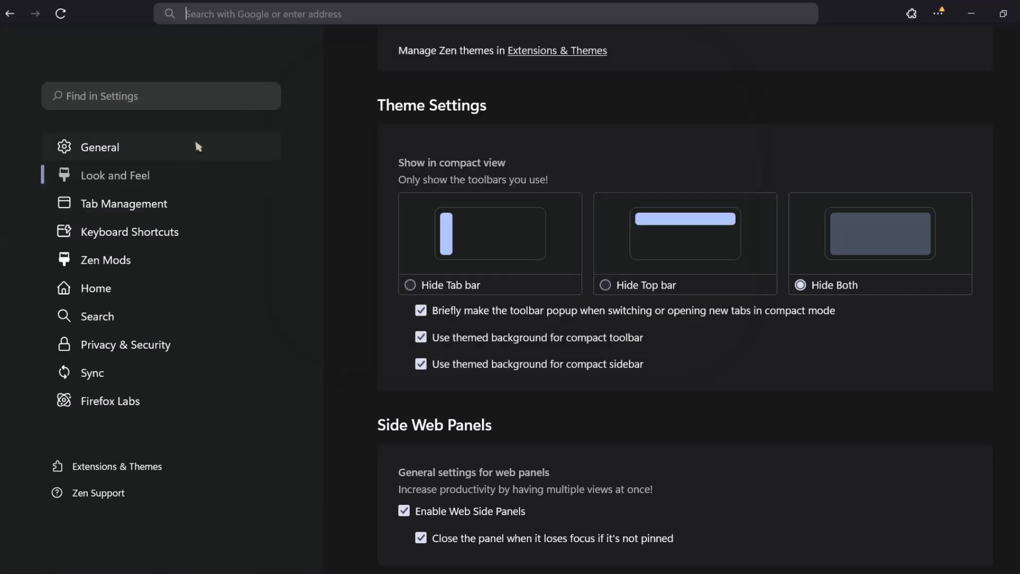
{"action": "left_click", "coordinate": [215, 13]}
{"action": "type", "text": "about"}
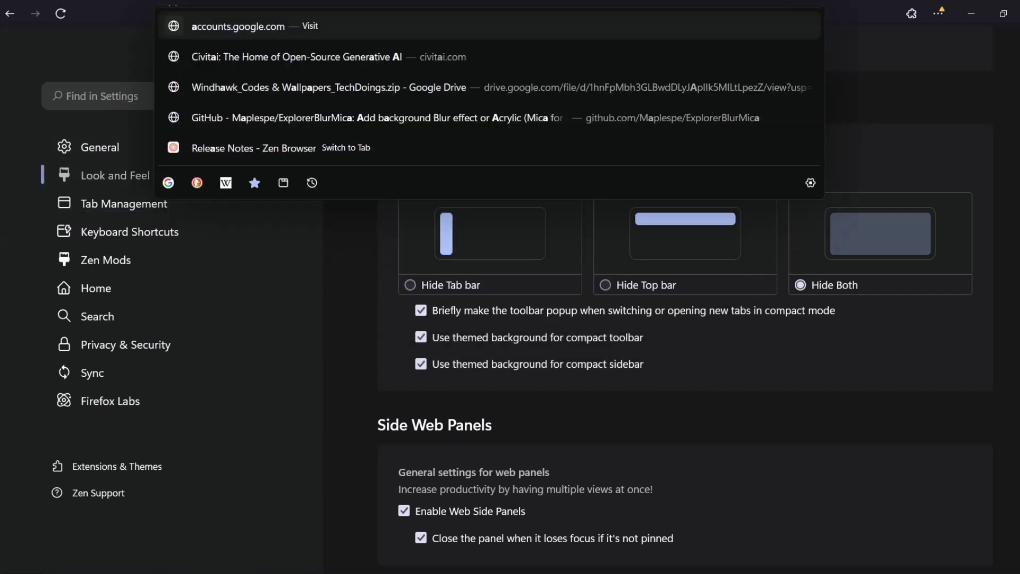
{"action": "type", "text": ":config"}
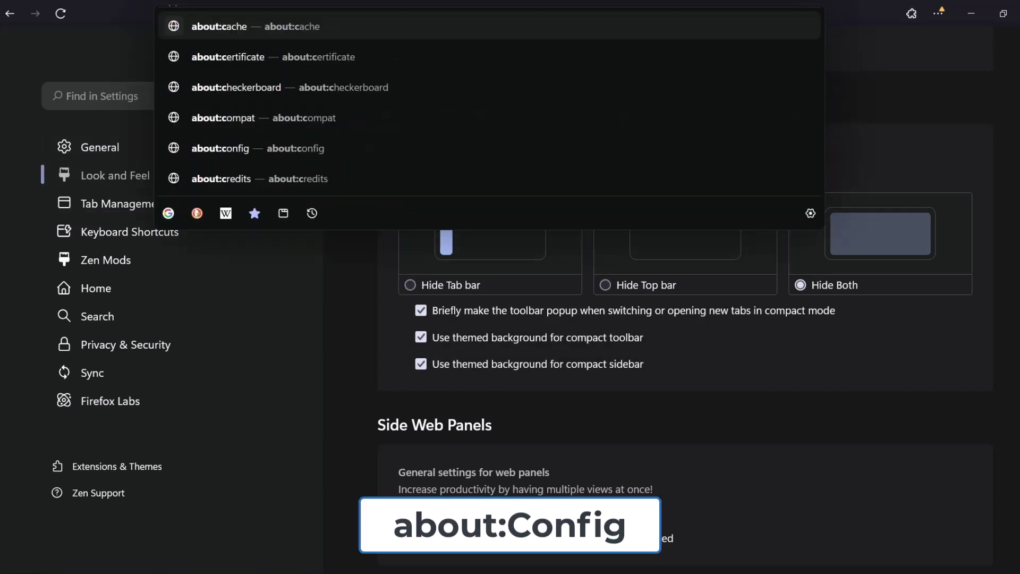
{"action": "key", "text": "Return"}
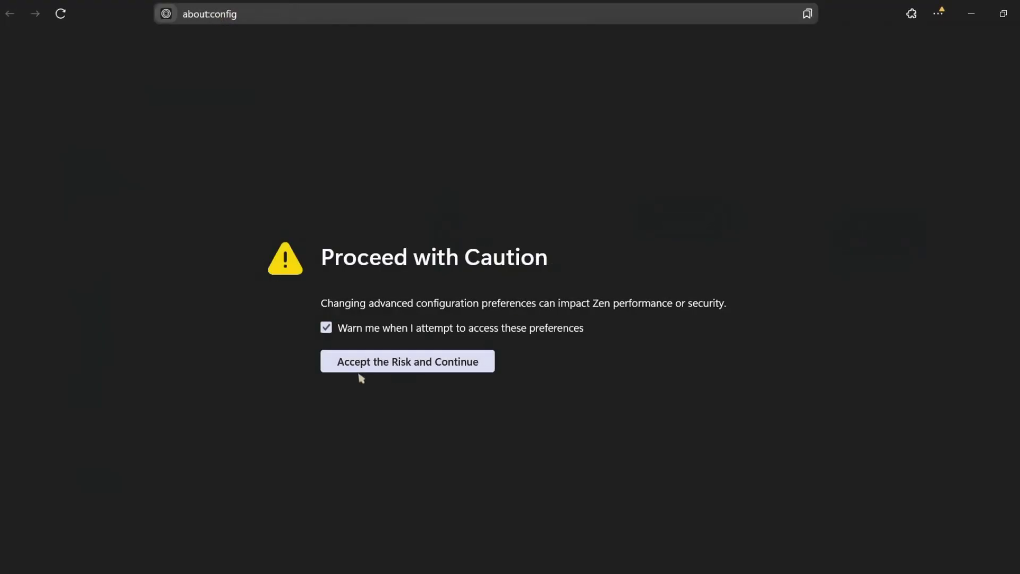
- Set zen.urlbar.replace-newtab to false and open a new tab to confirm
{"action": "left_click", "coordinate": [391, 361]}
{"action": "type", "text": "Zen"}
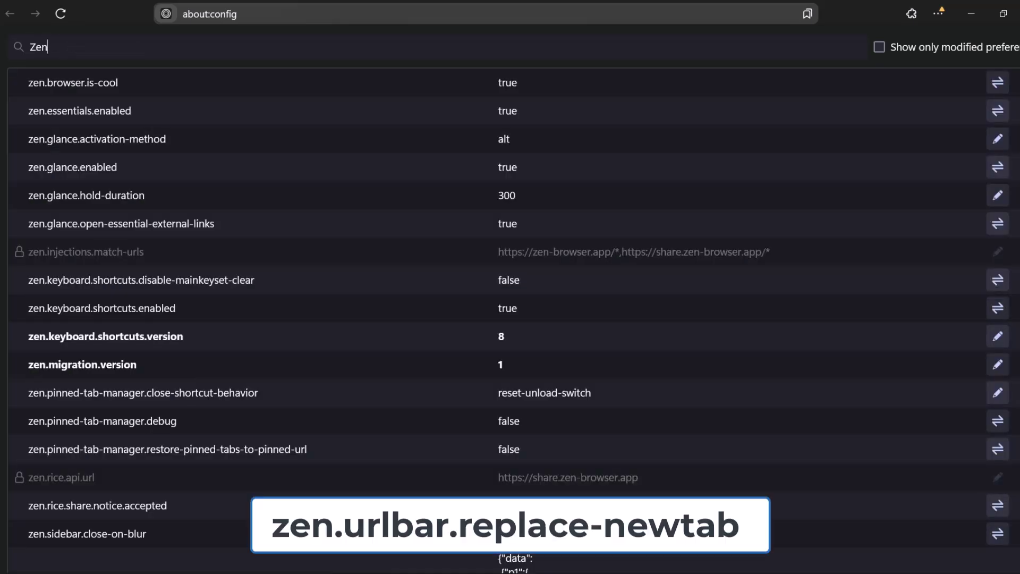
{"action": "type", "text": ".urlbar"}
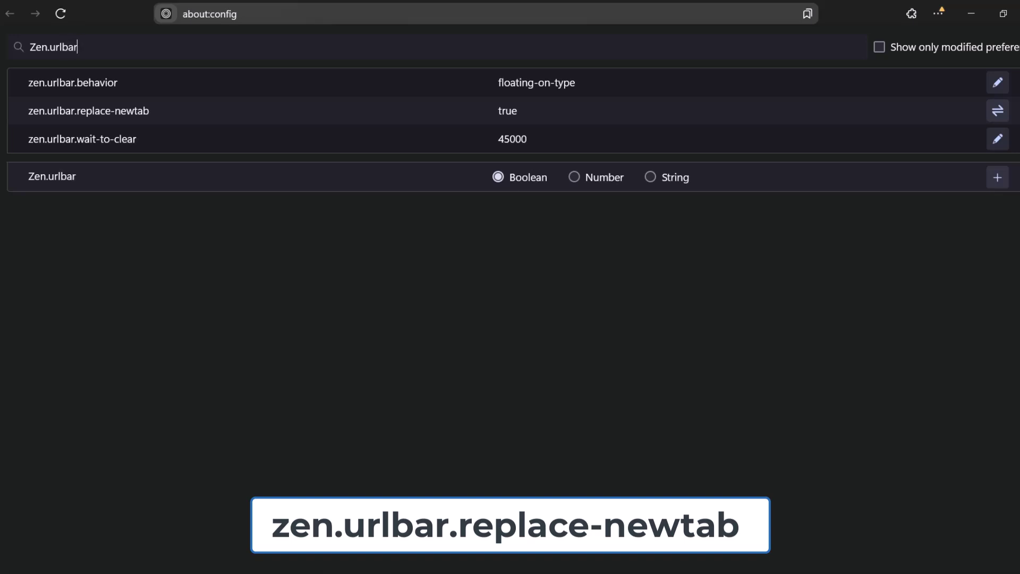
{"action": "type", "text": ".replace"}
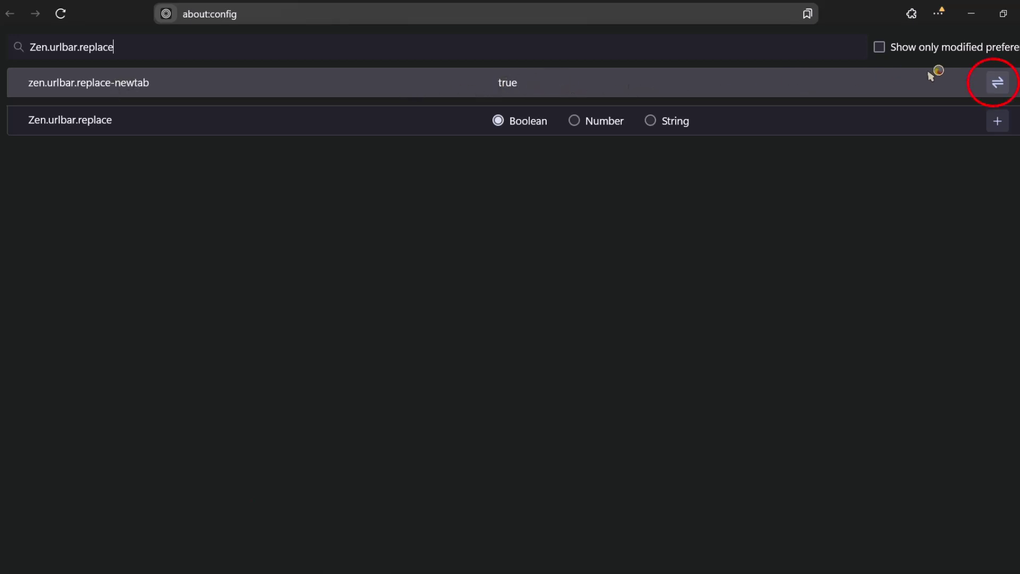
{"action": "left_click", "coordinate": [998, 84]}
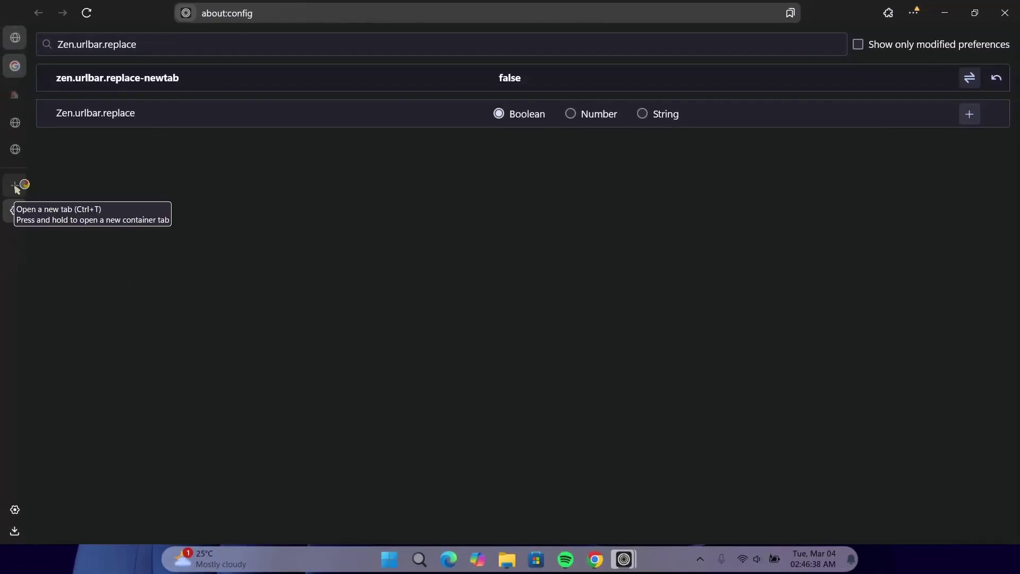
{"action": "left_click", "coordinate": [15, 187]}
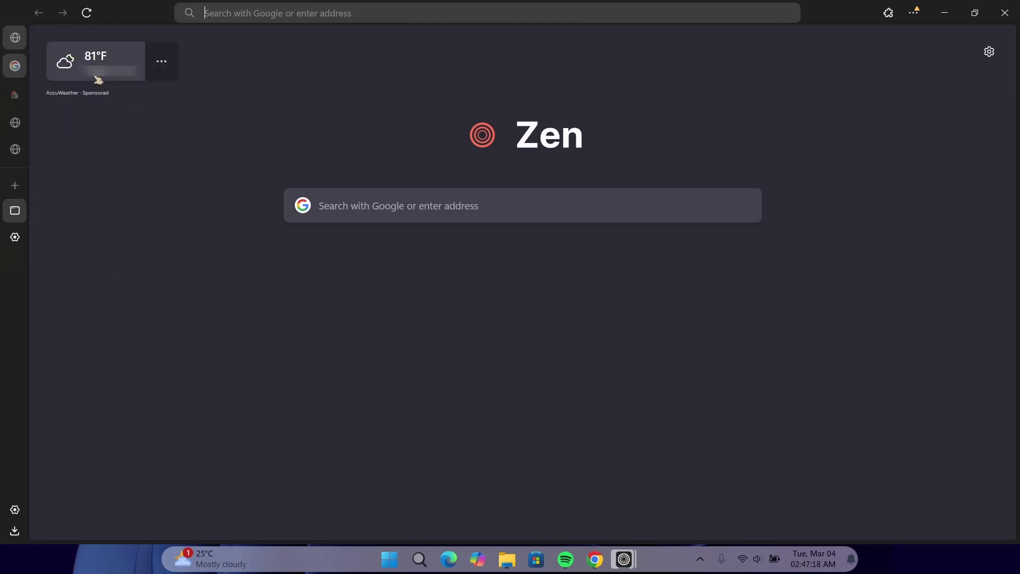
- Hide the weather widget from the new-tab page via its options menu
{"action": "left_click", "coordinate": [162, 63]}
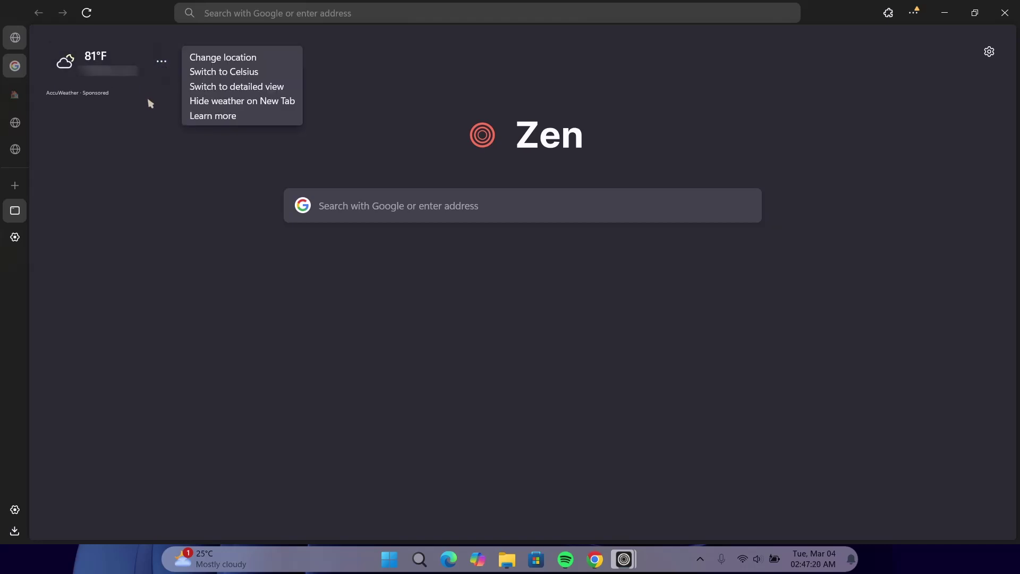
{"action": "left_click", "coordinate": [217, 102]}
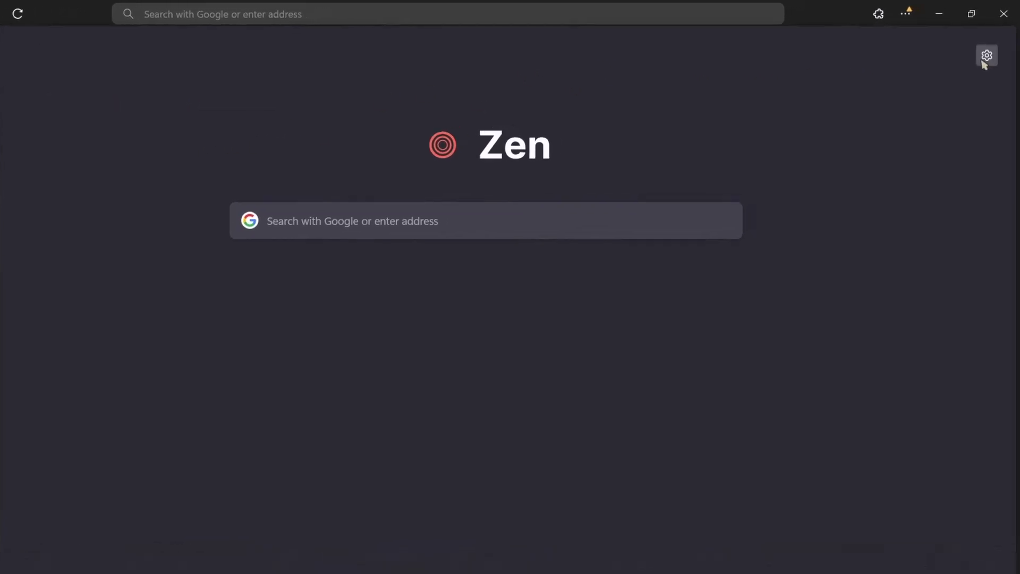
- Preview grey, green, blue, purple, peach and red solid-colour wallpapers, then reset to default
{"action": "left_click", "coordinate": [985, 59]}
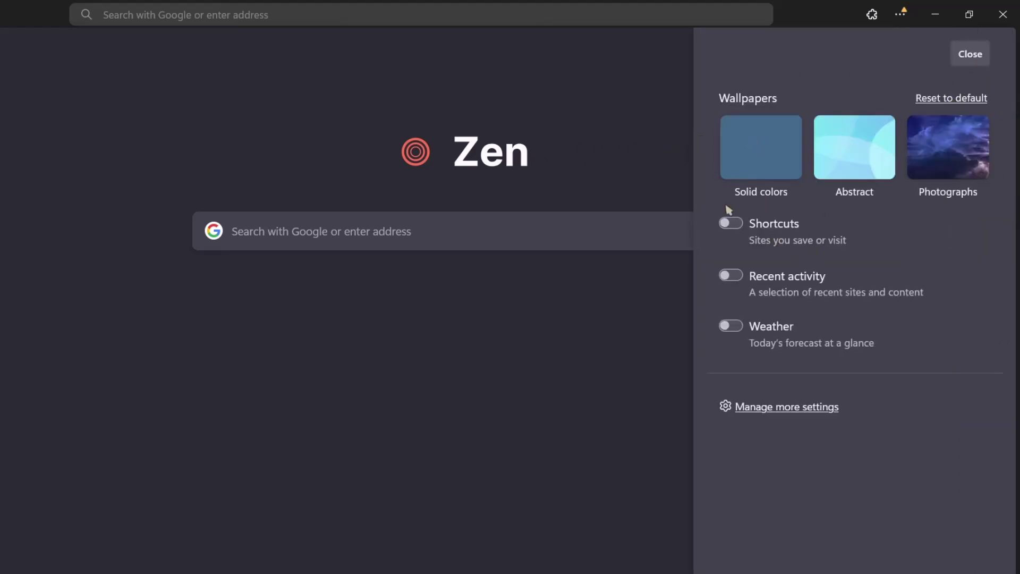
{"action": "left_click", "coordinate": [764, 162]}
{"action": "left_click", "coordinate": [865, 127]}
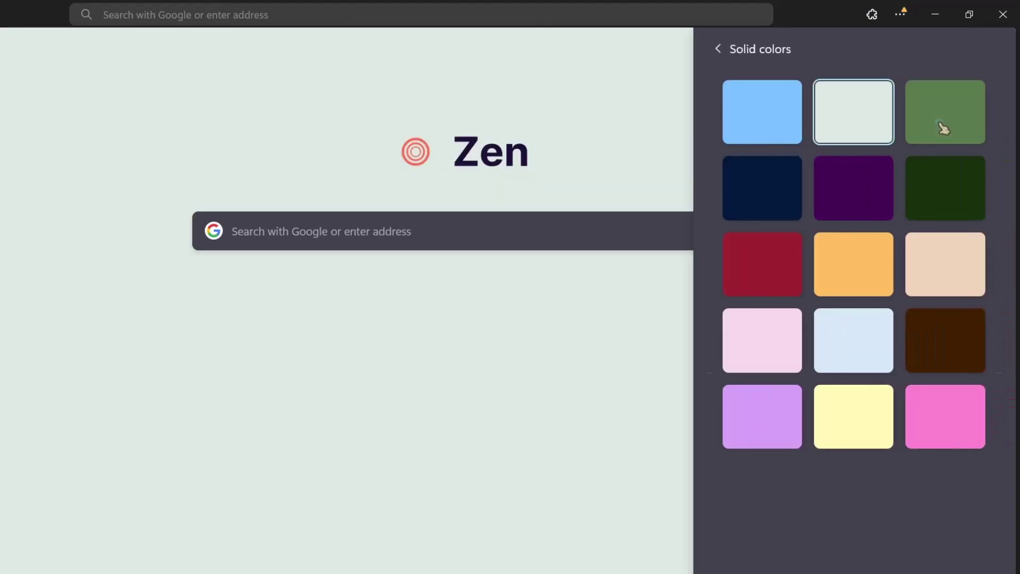
{"action": "left_click", "coordinate": [945, 125]}
{"action": "left_click", "coordinate": [772, 141]}
{"action": "left_click", "coordinate": [842, 195]}
{"action": "left_click", "coordinate": [940, 212]}
{"action": "left_click", "coordinate": [927, 252]}
{"action": "left_click", "coordinate": [786, 278]}
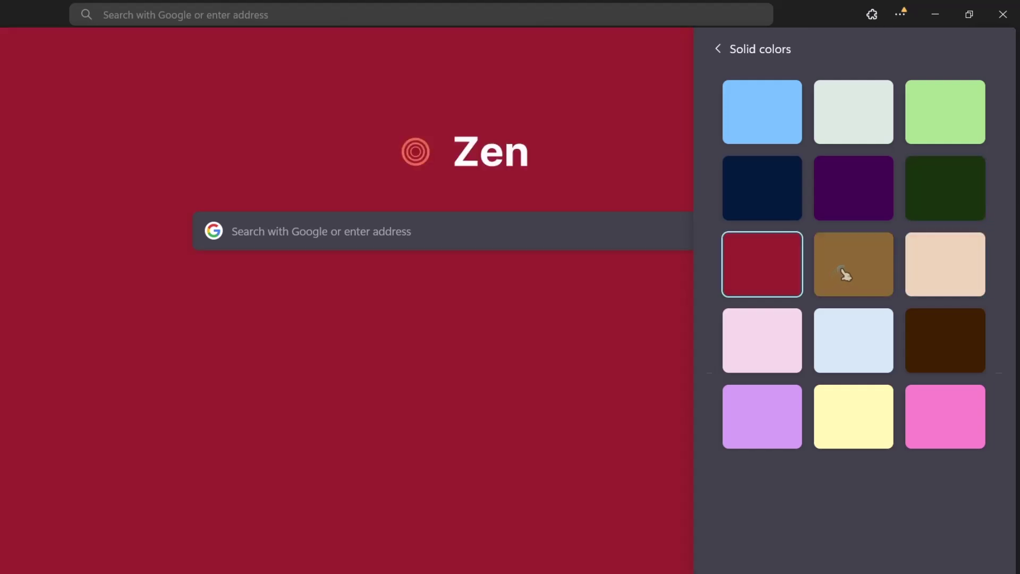
{"action": "left_click", "coordinate": [720, 52]}
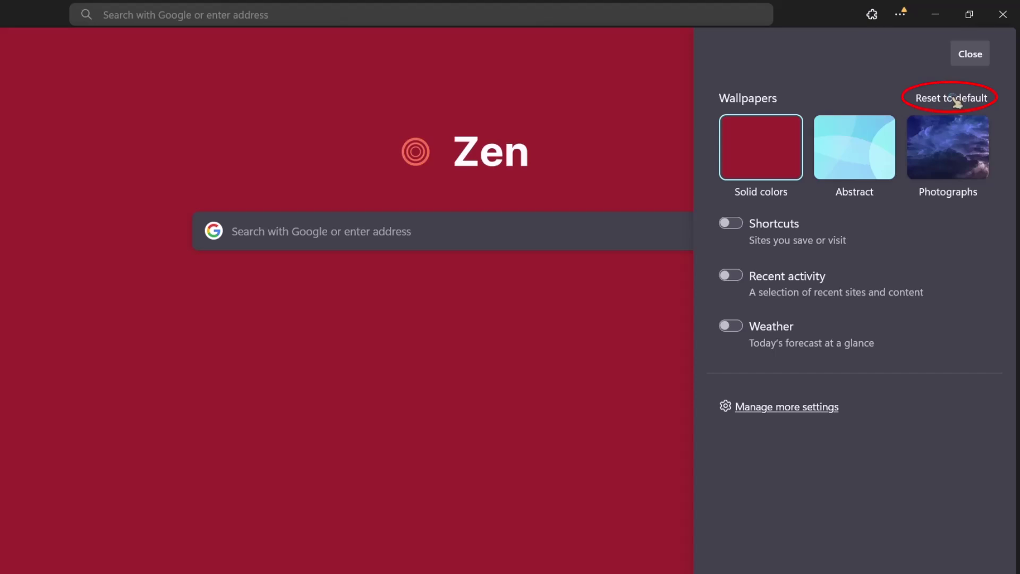
{"action": "left_click", "coordinate": [955, 100]}
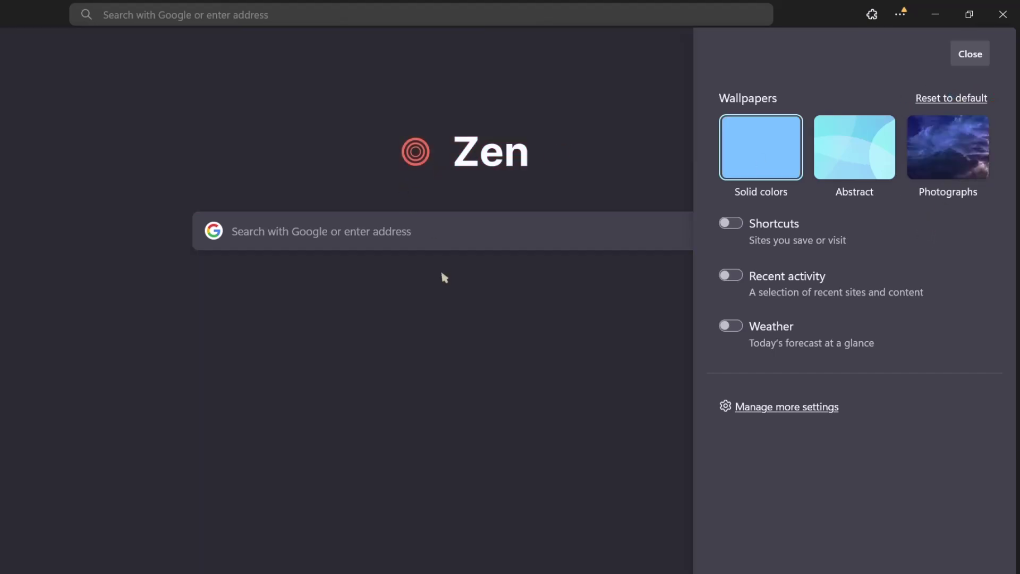
- Preview several abstract gradient wallpapers, reset to default, and glance at Photographs without choosing
{"action": "left_click", "coordinate": [838, 127]}
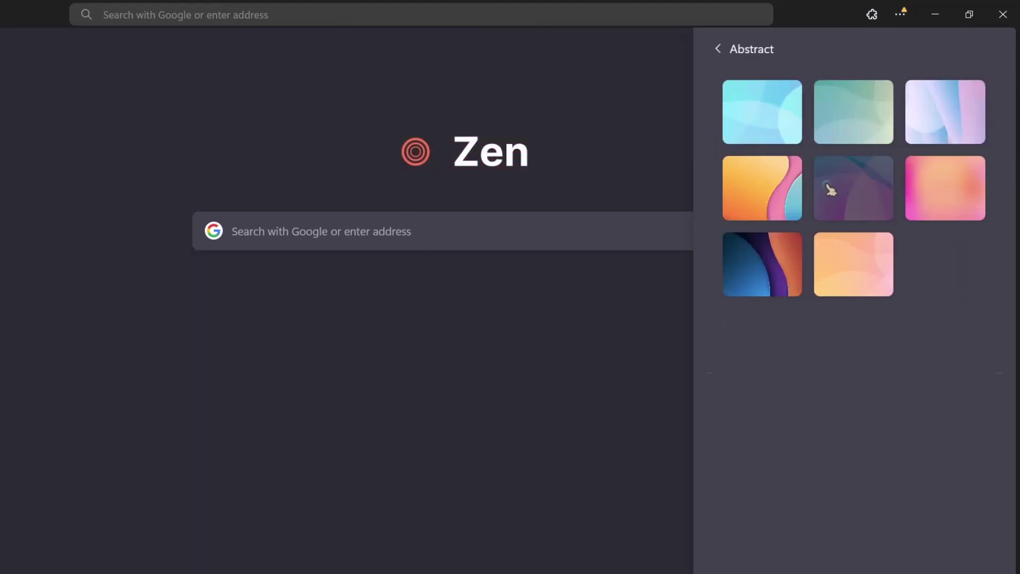
{"action": "left_click", "coordinate": [766, 129]}
{"action": "left_click", "coordinate": [865, 137]}
{"action": "left_click", "coordinate": [930, 132]}
{"action": "left_click", "coordinate": [783, 187]}
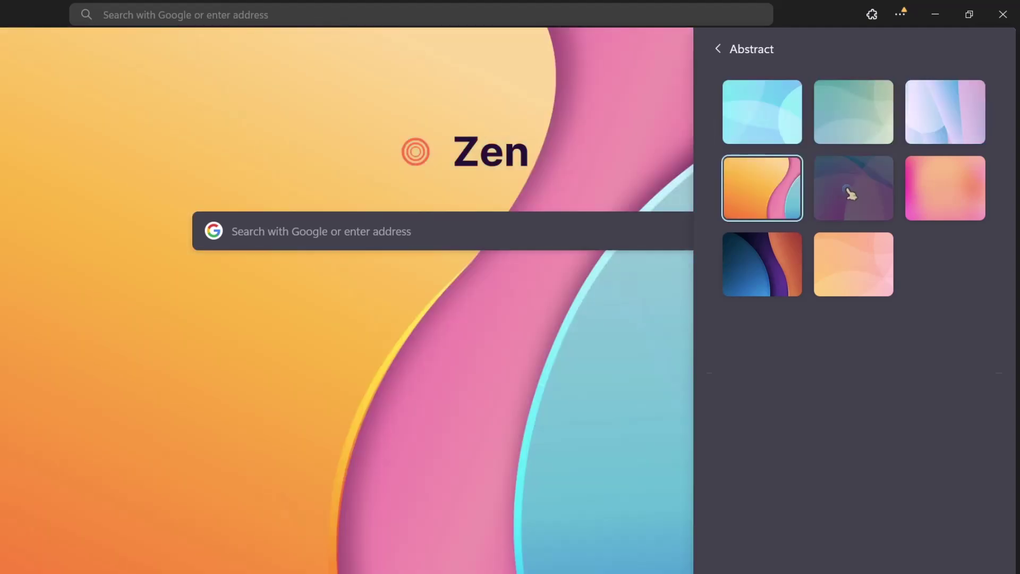
{"action": "left_click", "coordinate": [852, 194]}
{"action": "left_click", "coordinate": [943, 189]}
{"action": "left_click", "coordinate": [781, 270]}
{"action": "left_click", "coordinate": [856, 270]}
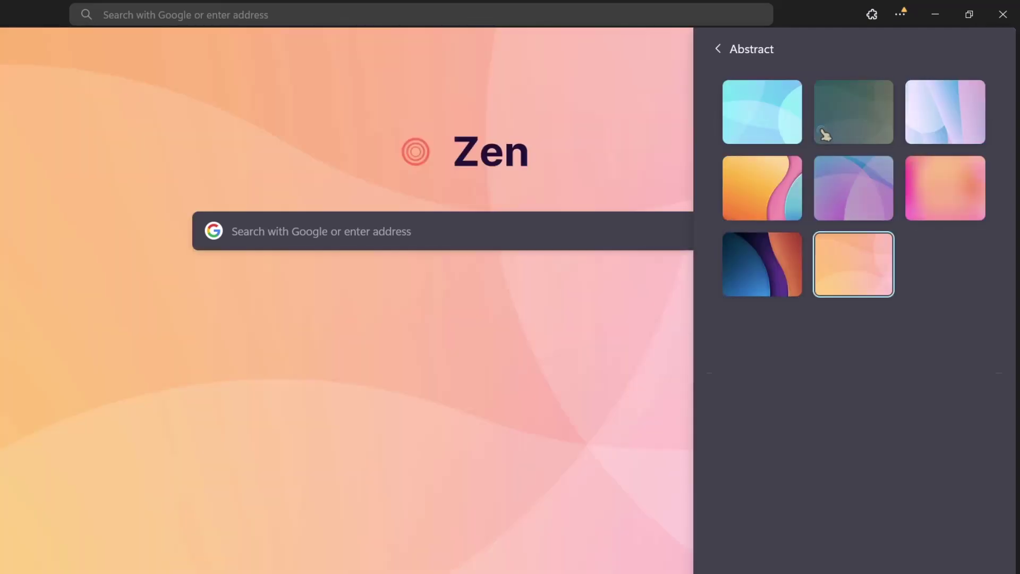
{"action": "left_click", "coordinate": [719, 48]}
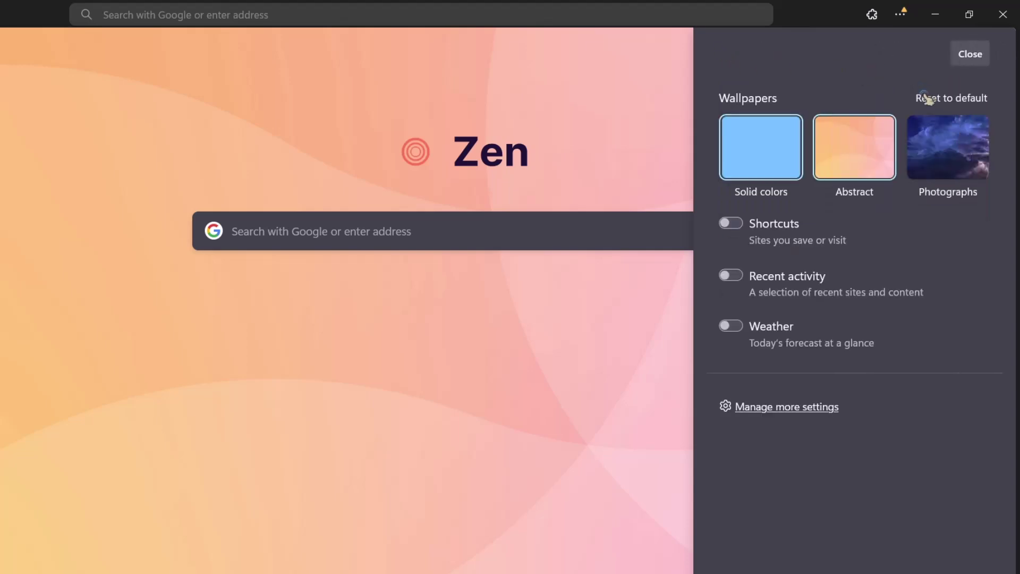
{"action": "left_click", "coordinate": [931, 98]}
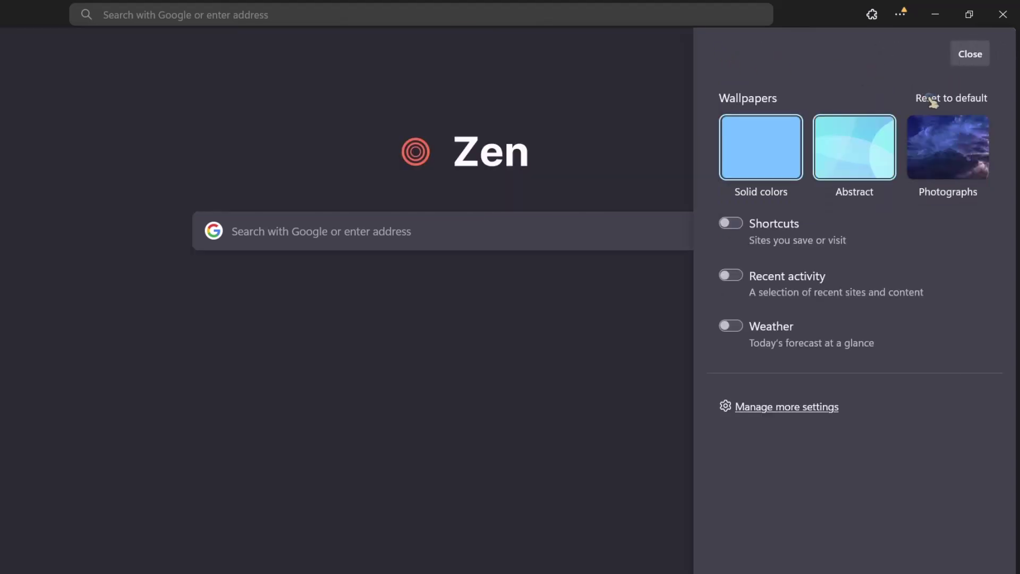
{"action": "left_click", "coordinate": [927, 135]}
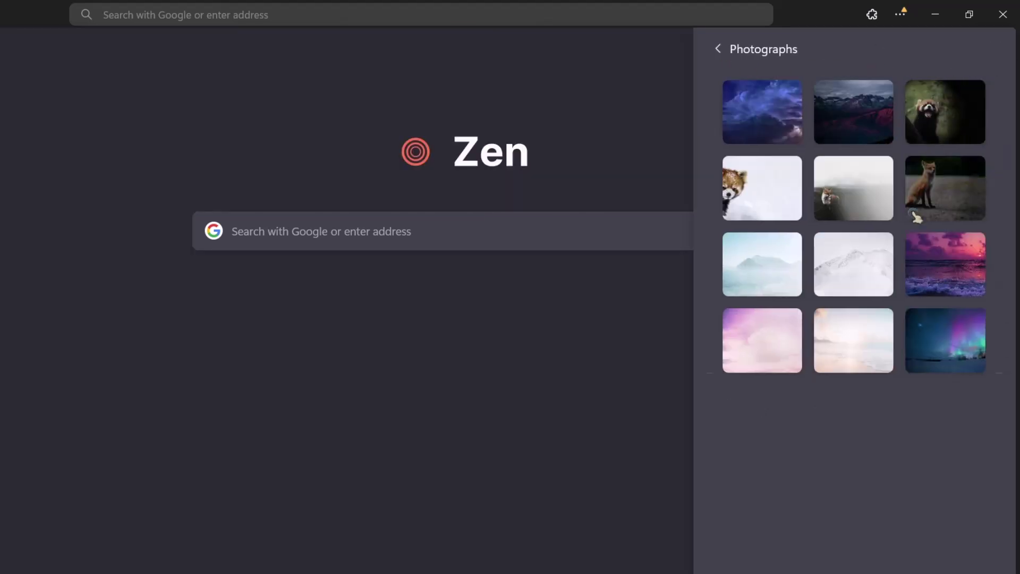
{"action": "left_click", "coordinate": [718, 49]}
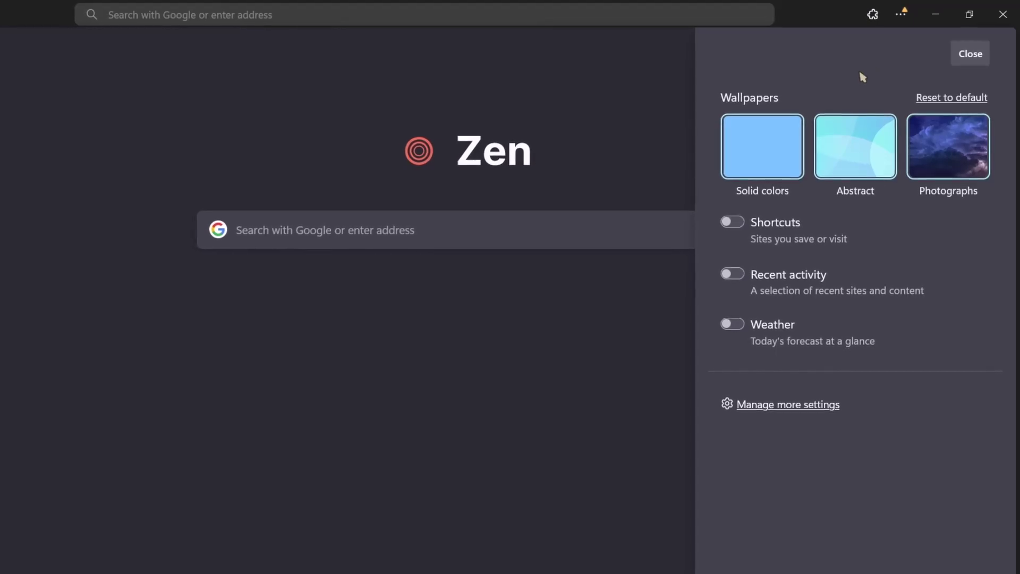
- Show shortcuts on the new tab, cancel a new shortcut, and open Wikipedia's tile menu
{"action": "left_click", "coordinate": [735, 223]}
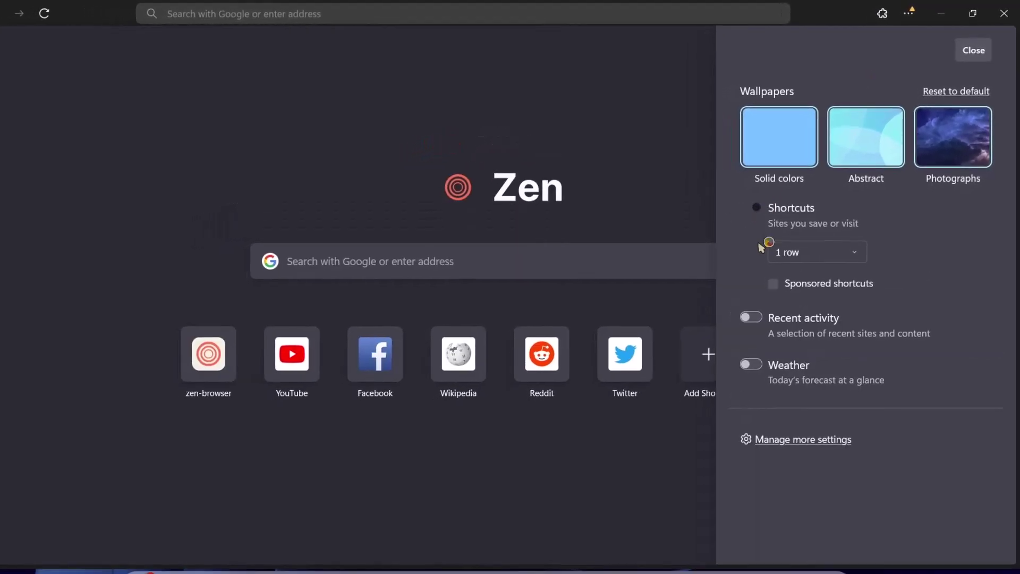
{"action": "left_click", "coordinate": [649, 433]}
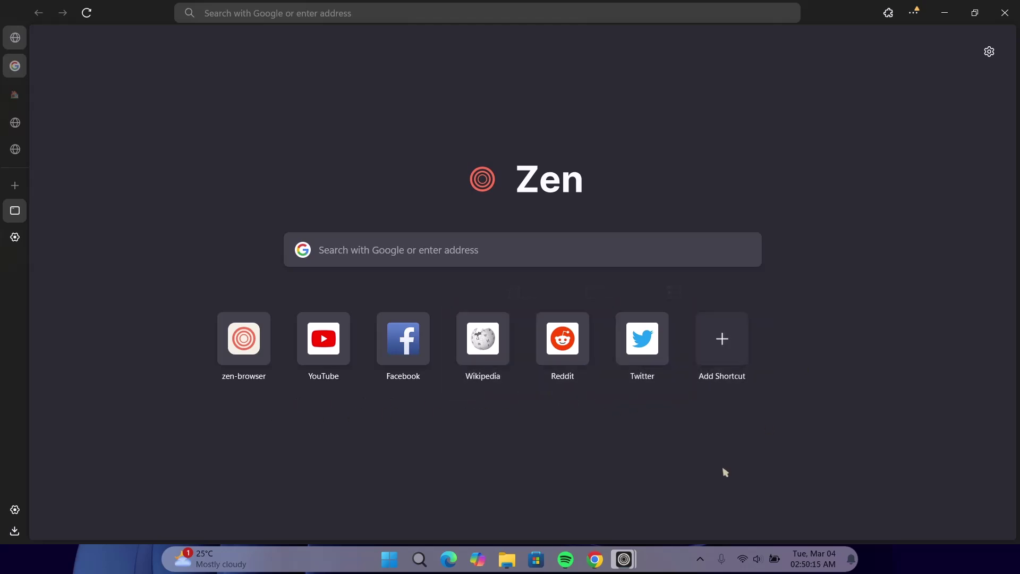
{"action": "left_click", "coordinate": [730, 353]}
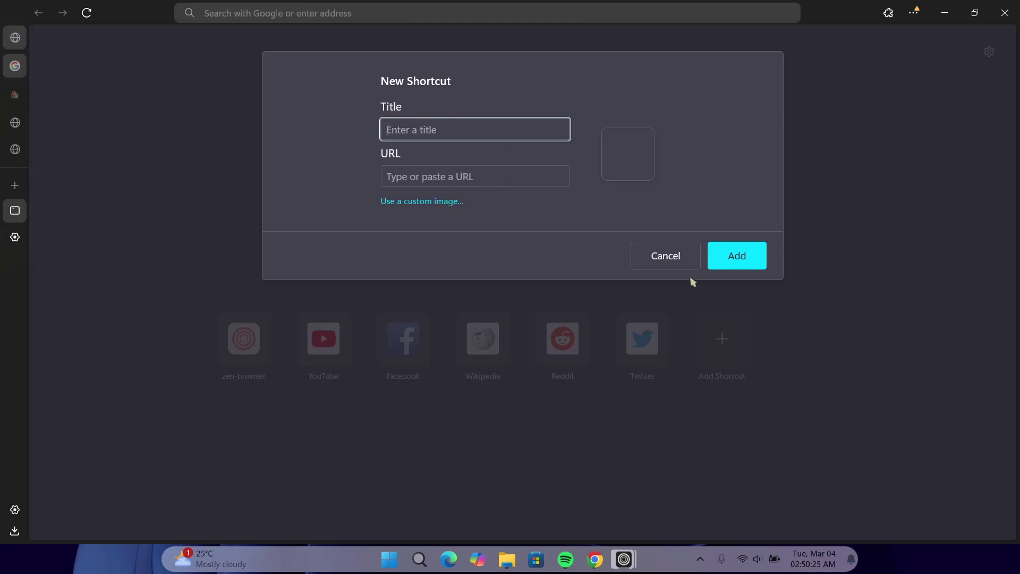
{"action": "left_click", "coordinate": [675, 257]}
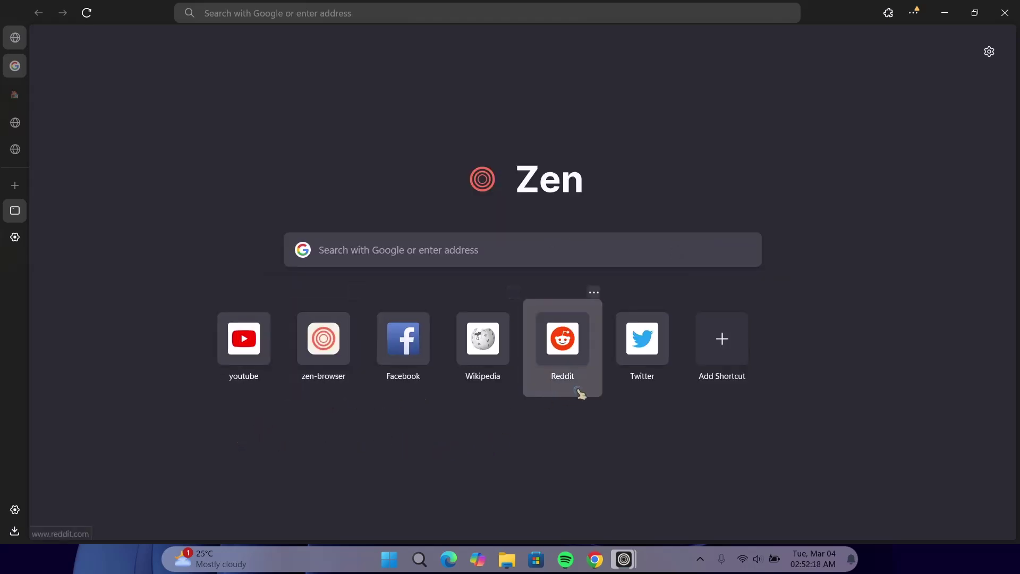
{"action": "left_click", "coordinate": [513, 292]}
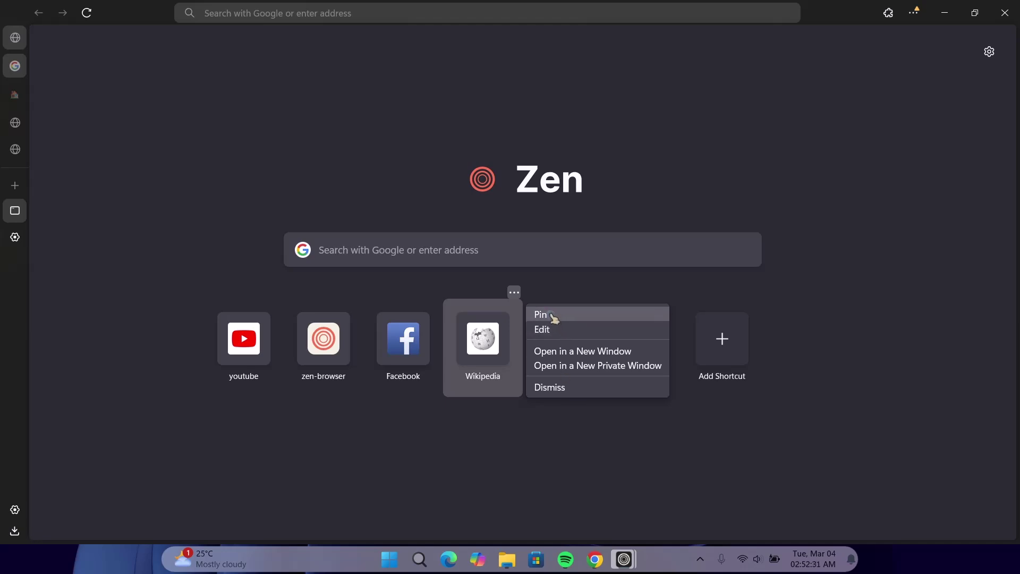
{"action": "left_click", "coordinate": [583, 428]}
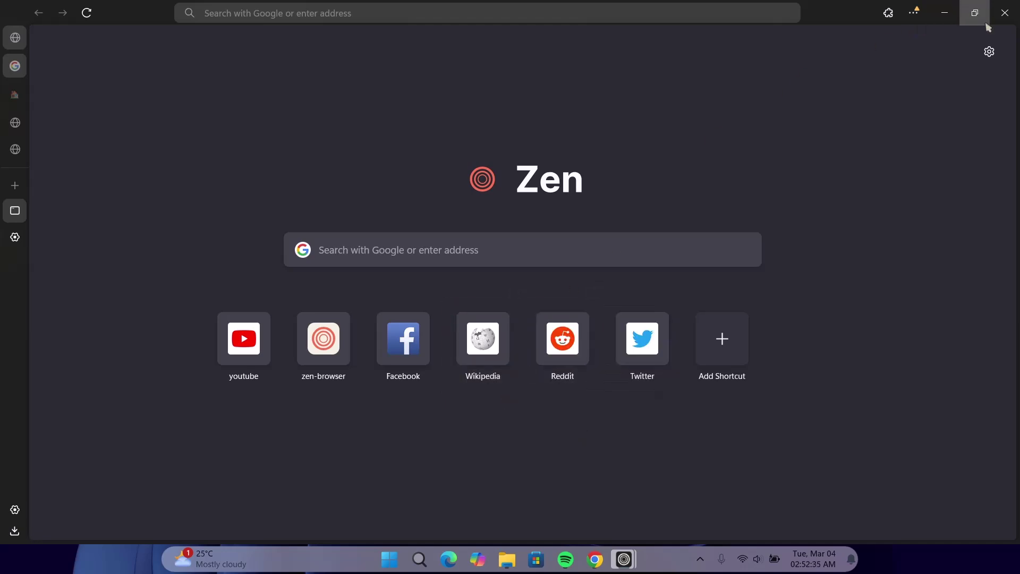
{"action": "left_click", "coordinate": [989, 51]}
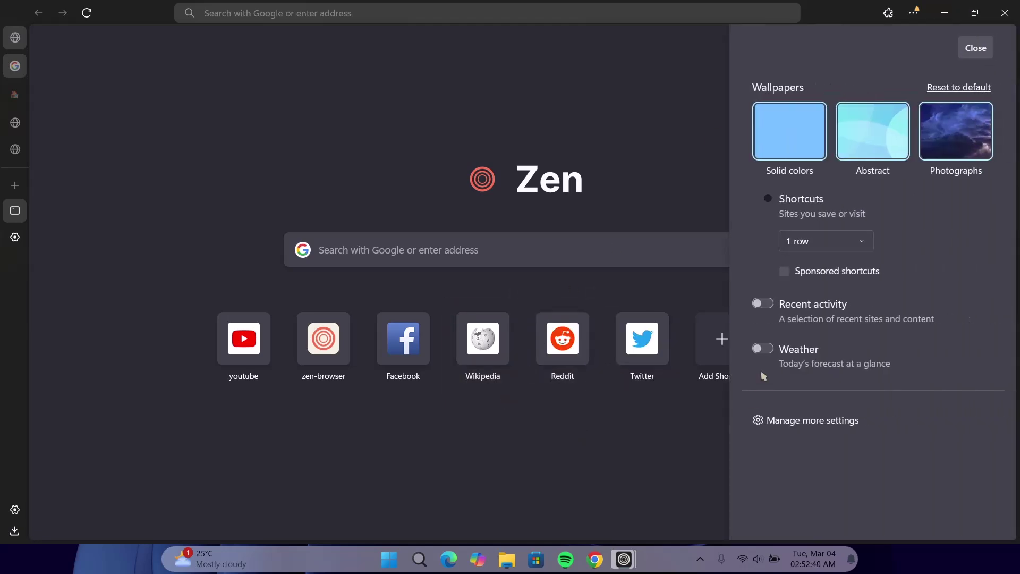
{"action": "left_click", "coordinate": [771, 306]}
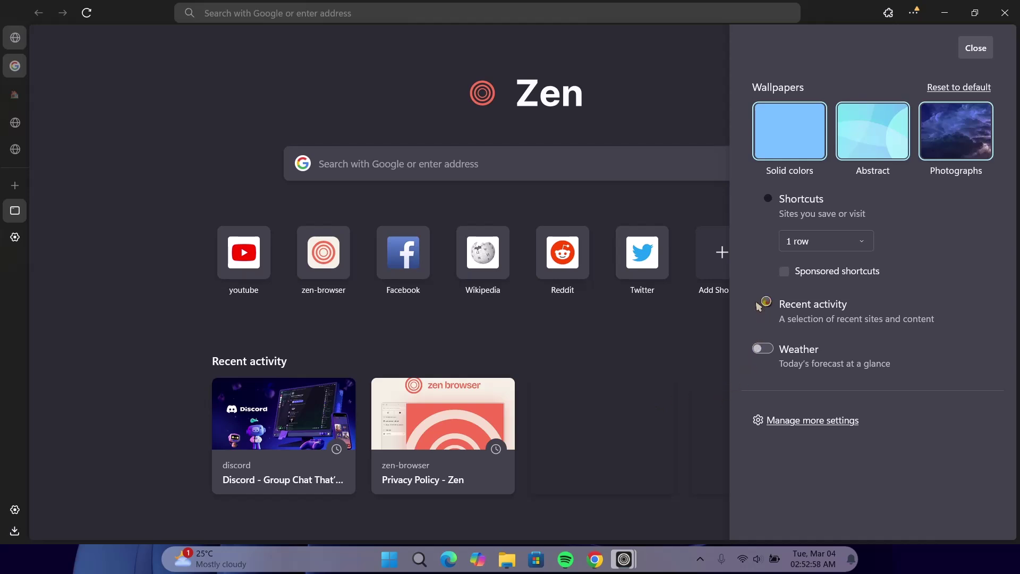
{"action": "left_click", "coordinate": [760, 305]}
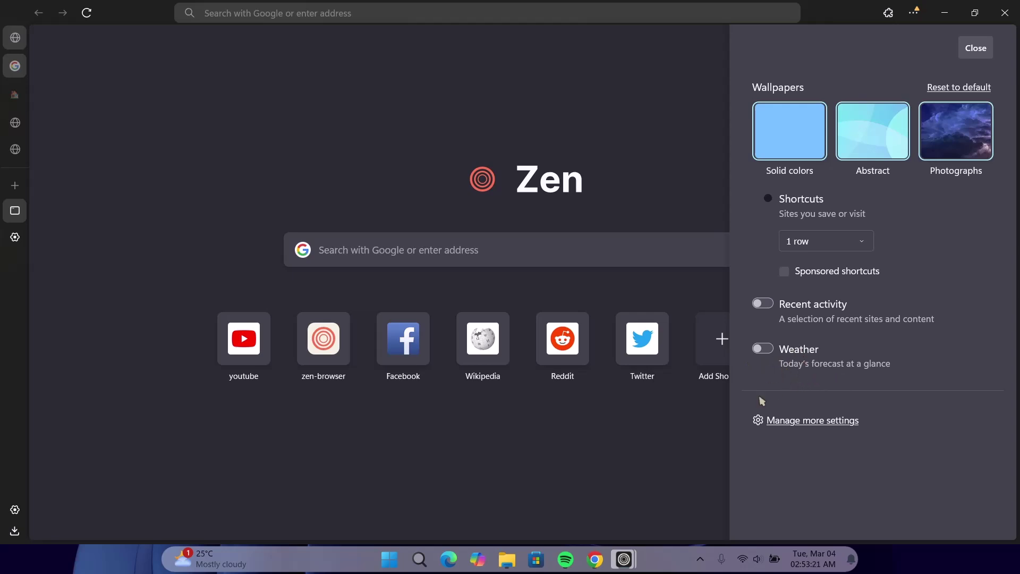
{"action": "left_click", "coordinate": [644, 462]}
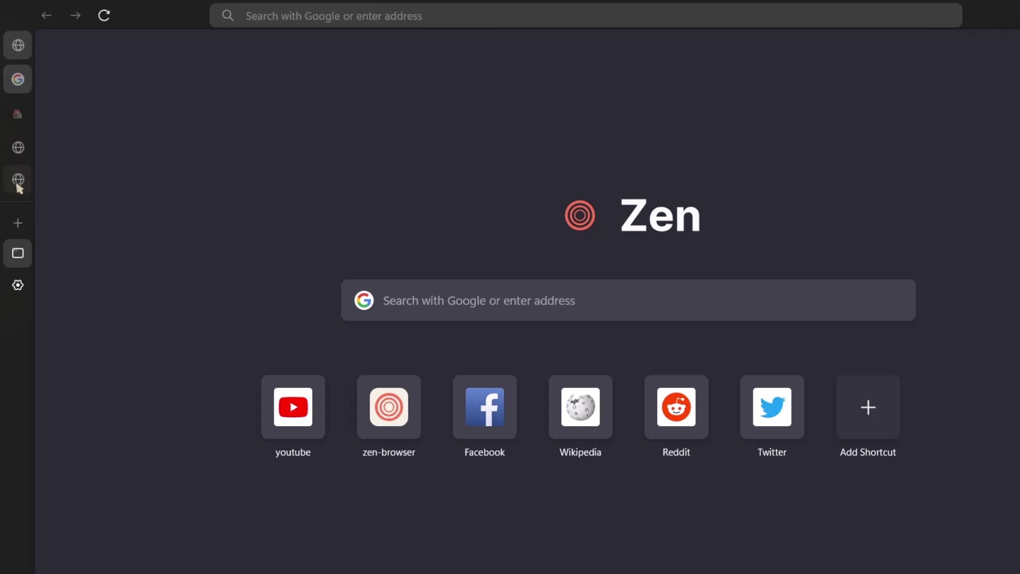
- Close the three globe tabs in the sidebar, leaving only the Google tab
{"action": "right_click", "coordinate": [18, 186]}
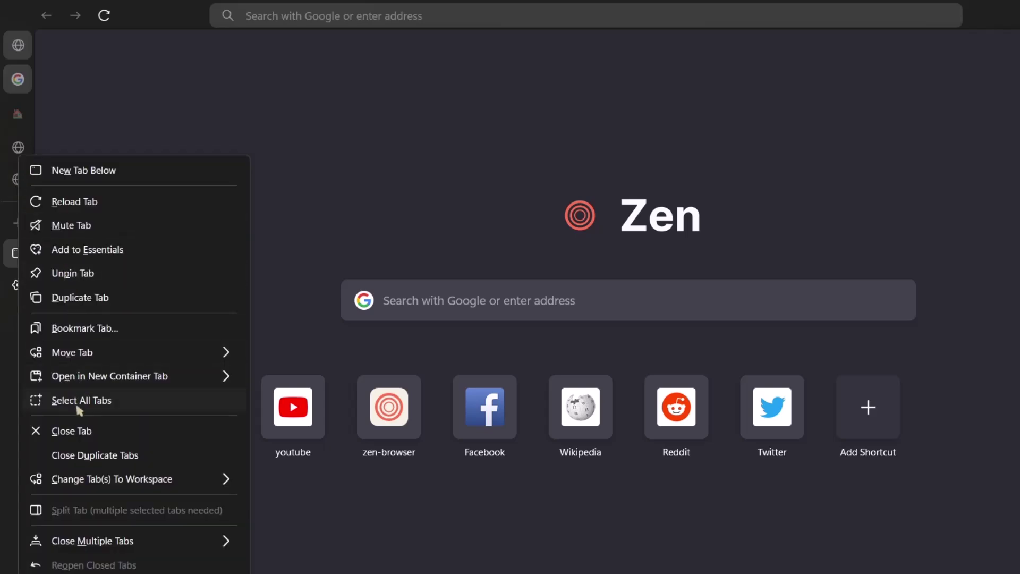
{"action": "left_click", "coordinate": [79, 431]}
{"action": "right_click", "coordinate": [20, 156]}
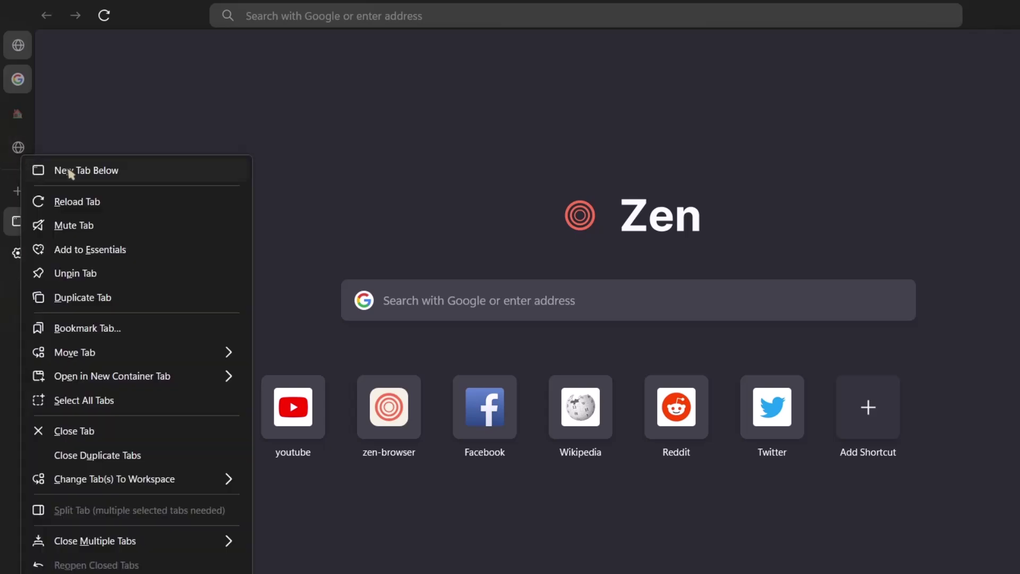
{"action": "left_click", "coordinate": [71, 432]}
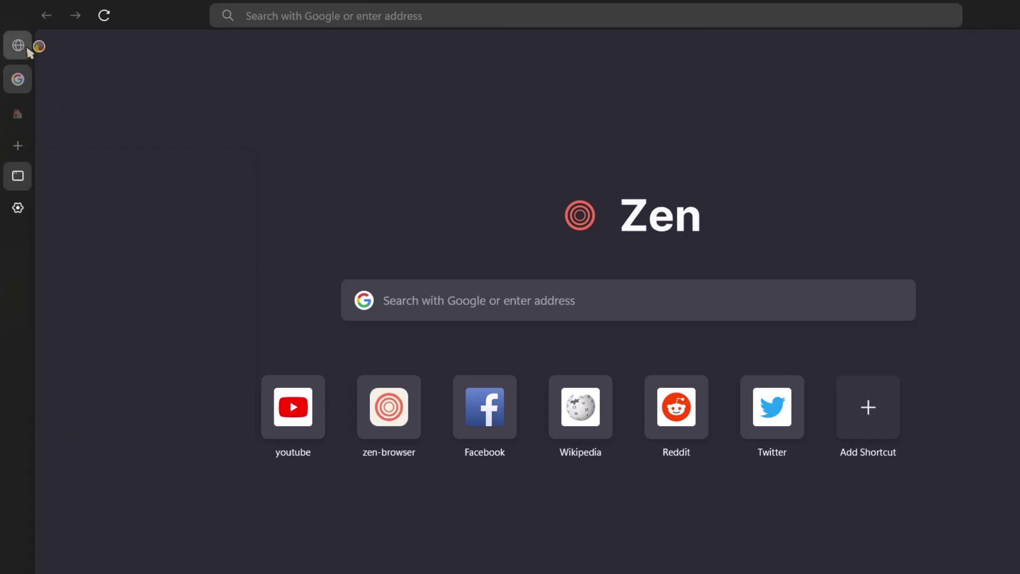
{"action": "right_click", "coordinate": [31, 51]}
{"action": "left_click", "coordinate": [82, 302]}
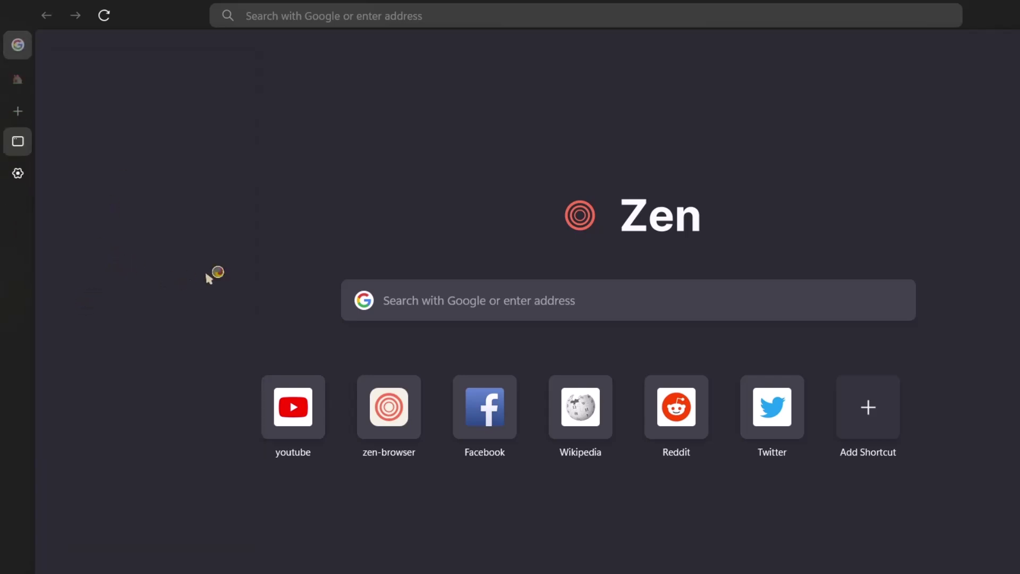
- Rename the Default Workspace to 'Techdoings' and save the change
{"action": "left_click", "coordinate": [18, 82]}
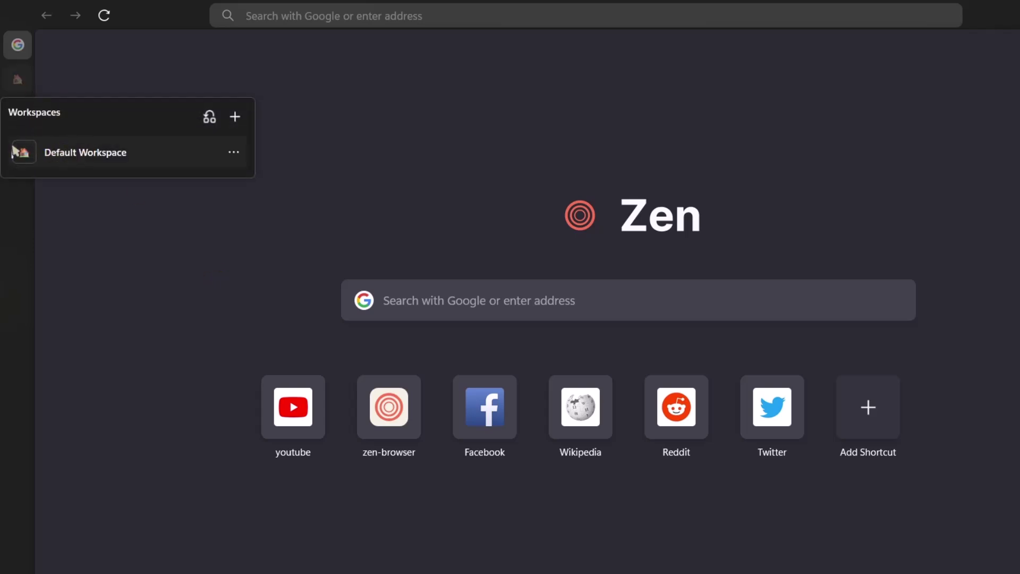
{"action": "left_click", "coordinate": [233, 154]}
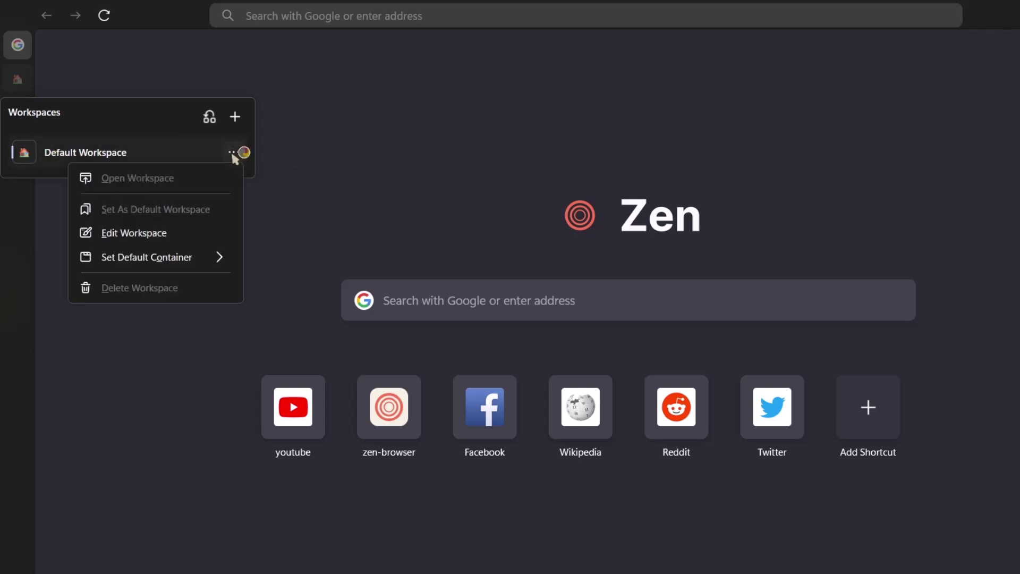
{"action": "left_click", "coordinate": [184, 234]}
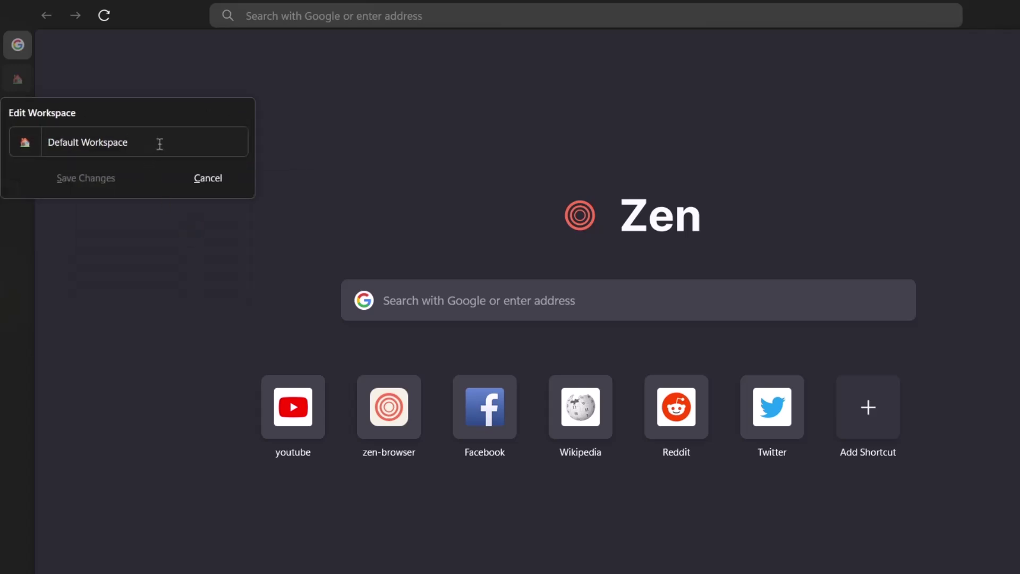
{"action": "left_click_drag", "start_coordinate": [160, 144], "coordinate": [39, 144]}
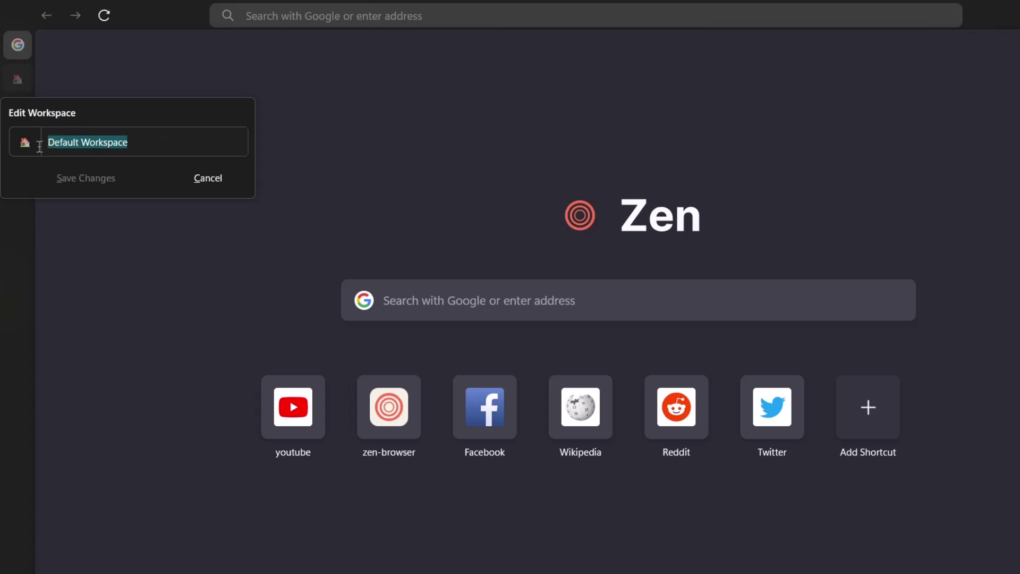
{"action": "type", "text": "Techdoings"}
{"action": "left_click", "coordinate": [91, 182]}
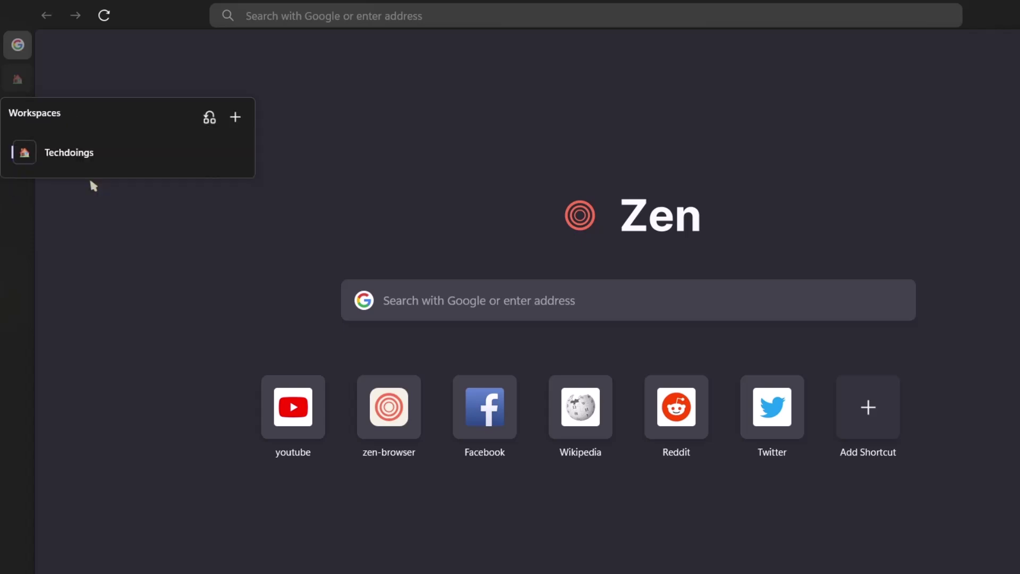
{"action": "left_click", "coordinate": [133, 212]}
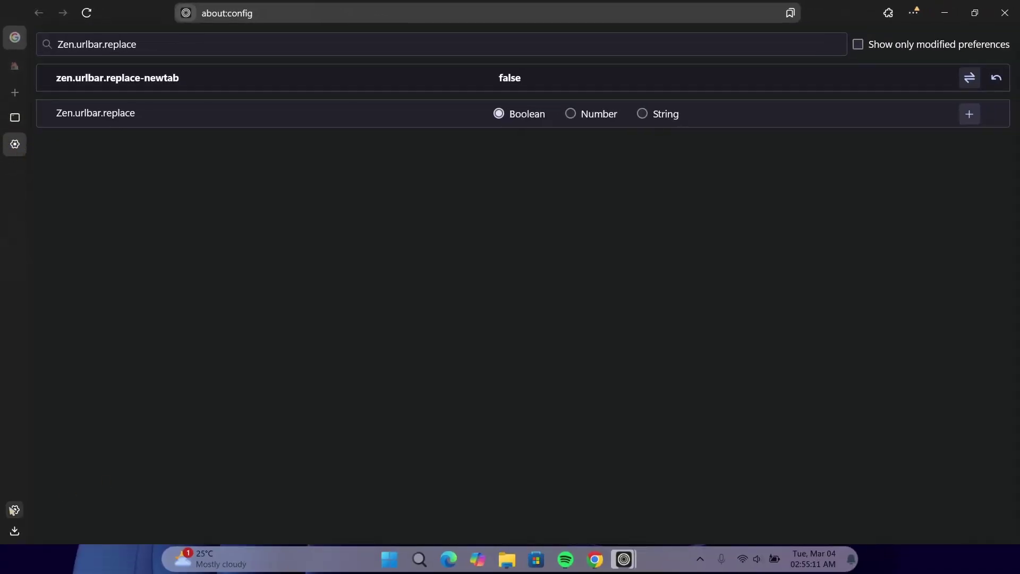
- Open the General settings and scroll to the Tabs options showing Enable Container Tabs
{"action": "left_click", "coordinate": [14, 508]}
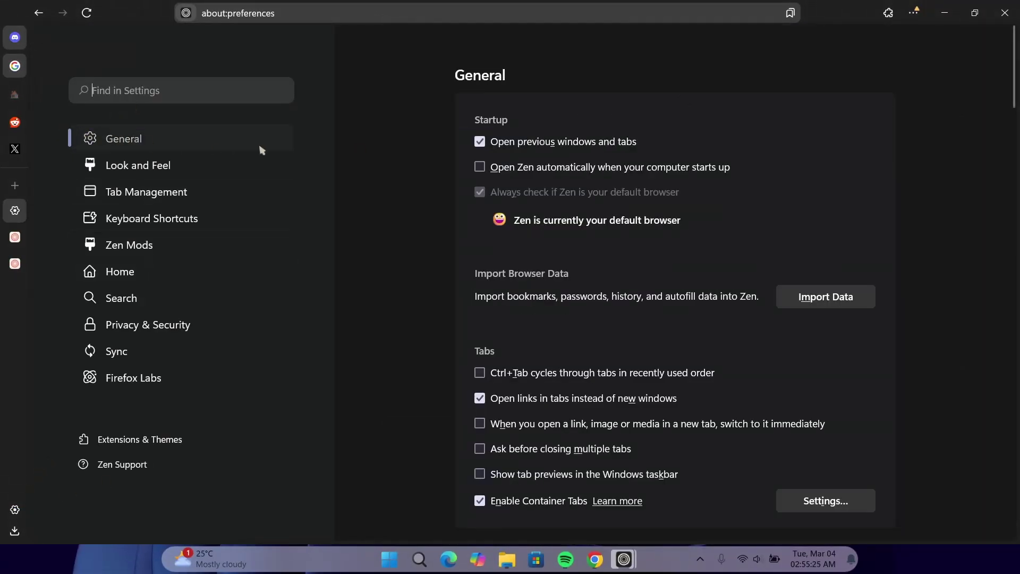
{"action": "left_click_drag", "start_coordinate": [1016, 82], "coordinate": [1016, 124]}
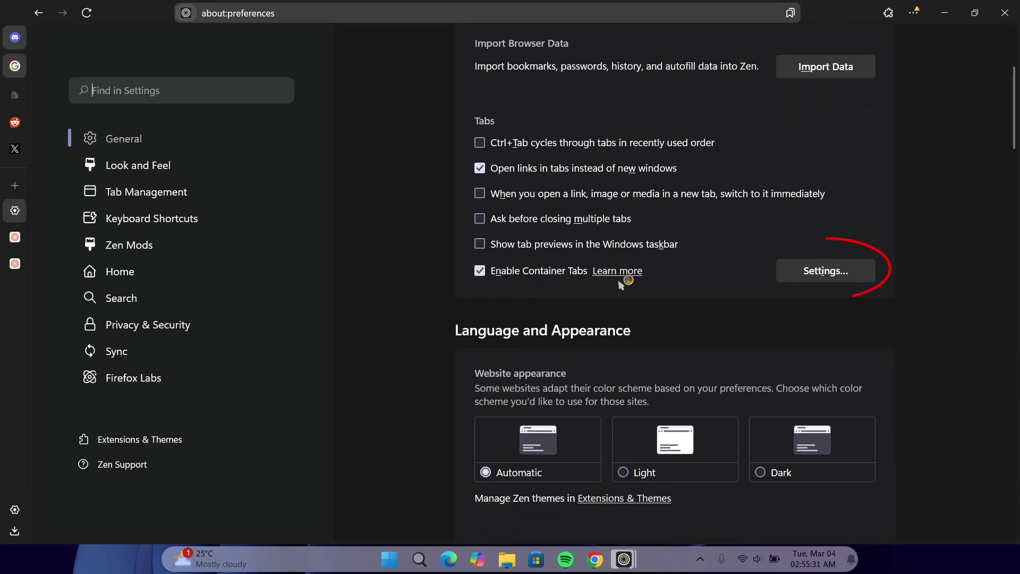
- Remove the Banking and Shopping containers in the Container Tabs settings
{"action": "left_click", "coordinate": [814, 275]}
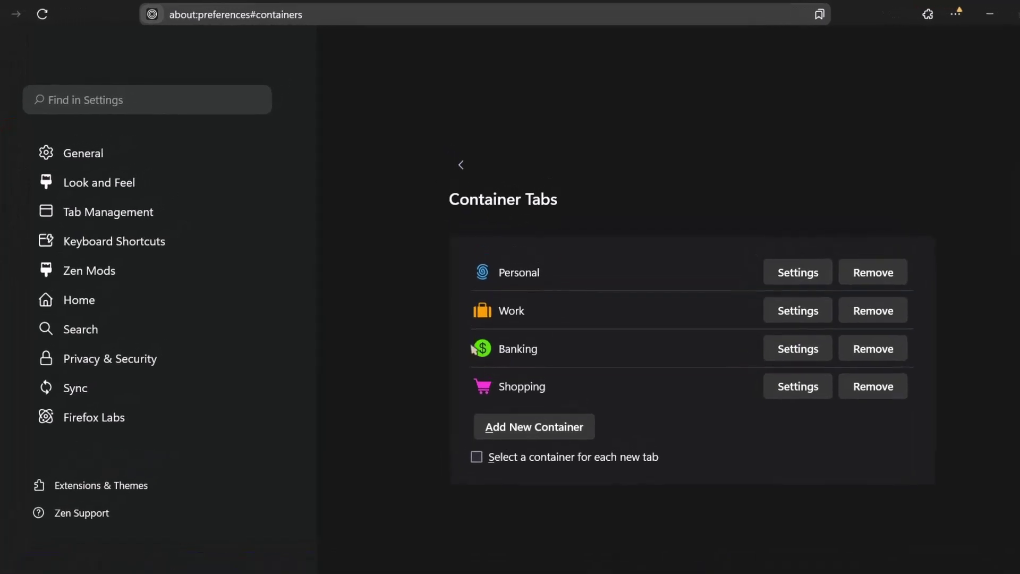
{"action": "left_click", "coordinate": [884, 347]}
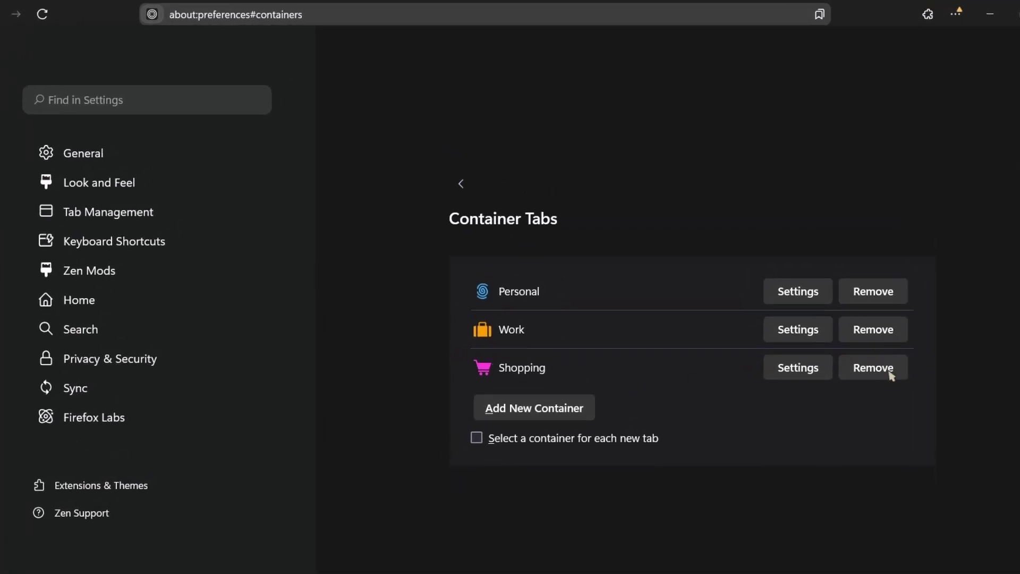
{"action": "left_click", "coordinate": [889, 372]}
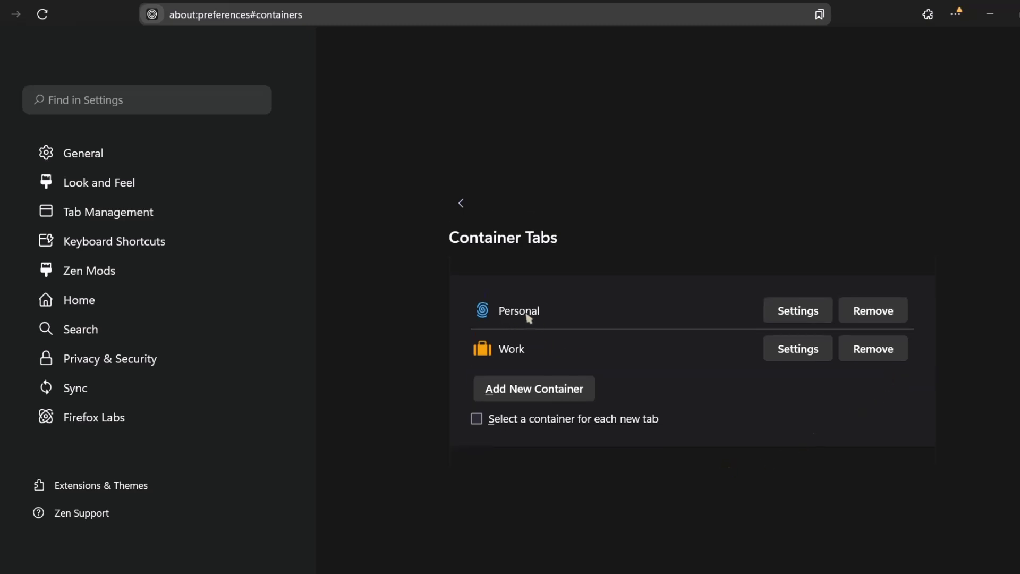
- Rename the Personal container to a person's first name and give it the glasses icon
{"action": "left_click", "coordinate": [804, 312]}
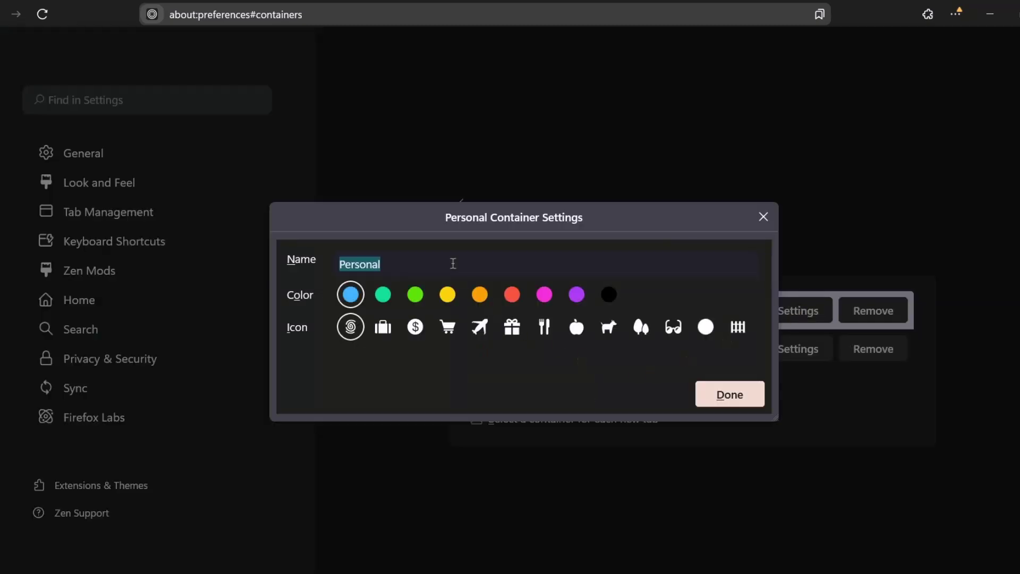
{"action": "key", "text": "BackSpace"}
{"action": "type", "text": "Dave"}
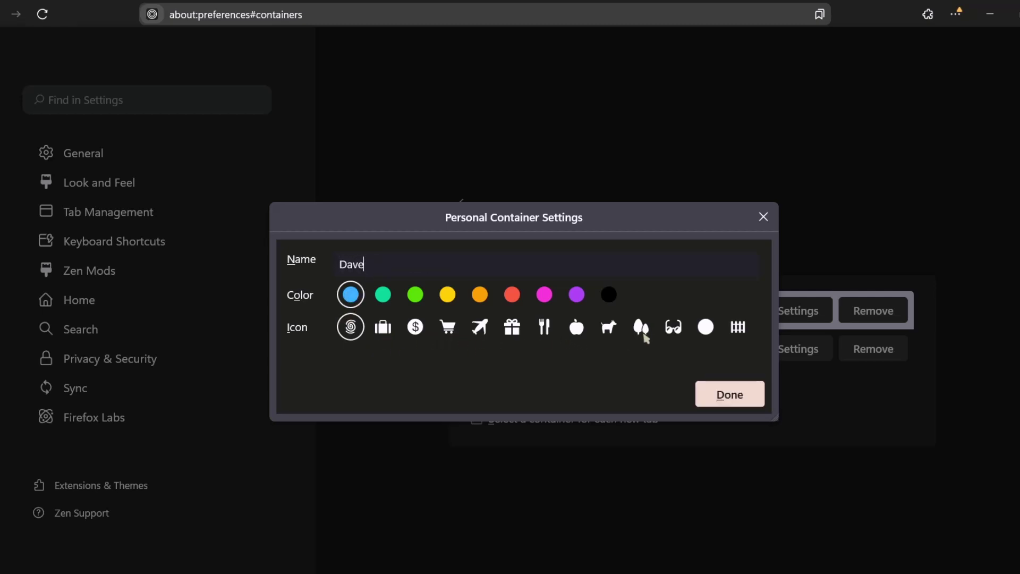
{"action": "left_click", "coordinate": [673, 328]}
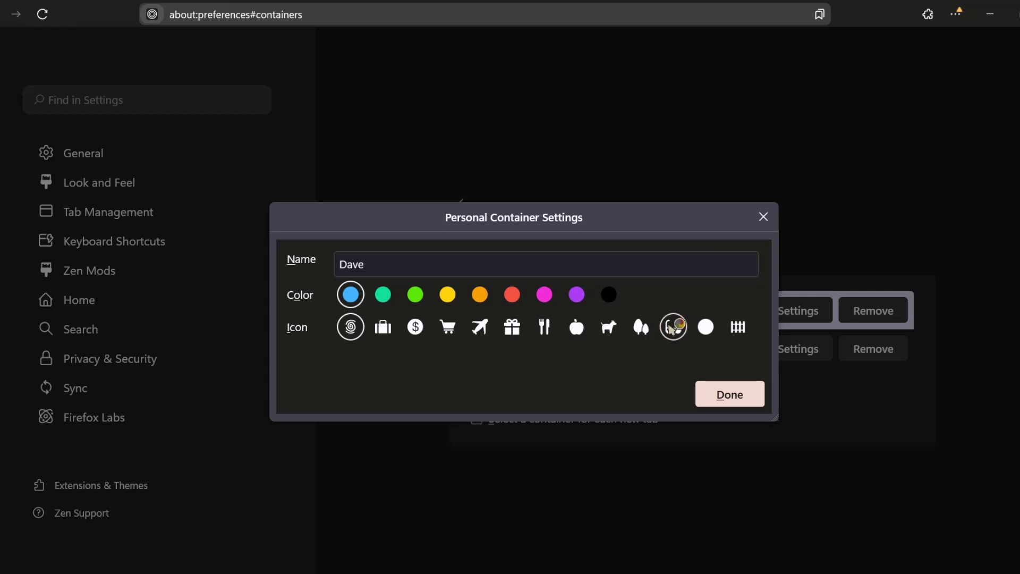
{"action": "left_click", "coordinate": [710, 394]}
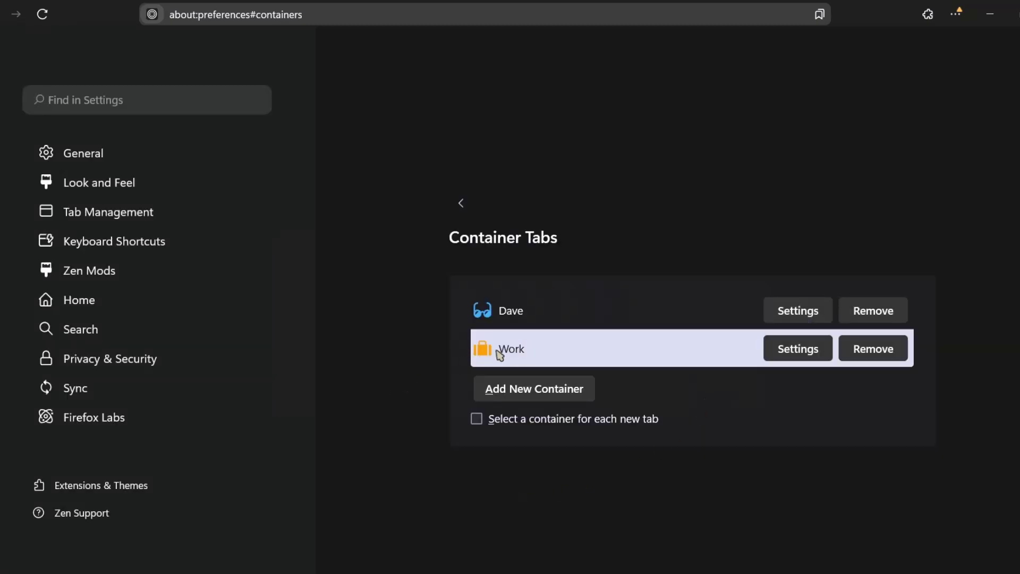
- Rename the Work container to 'TechDoings' and make its colour purple
{"action": "left_click", "coordinate": [800, 349]}
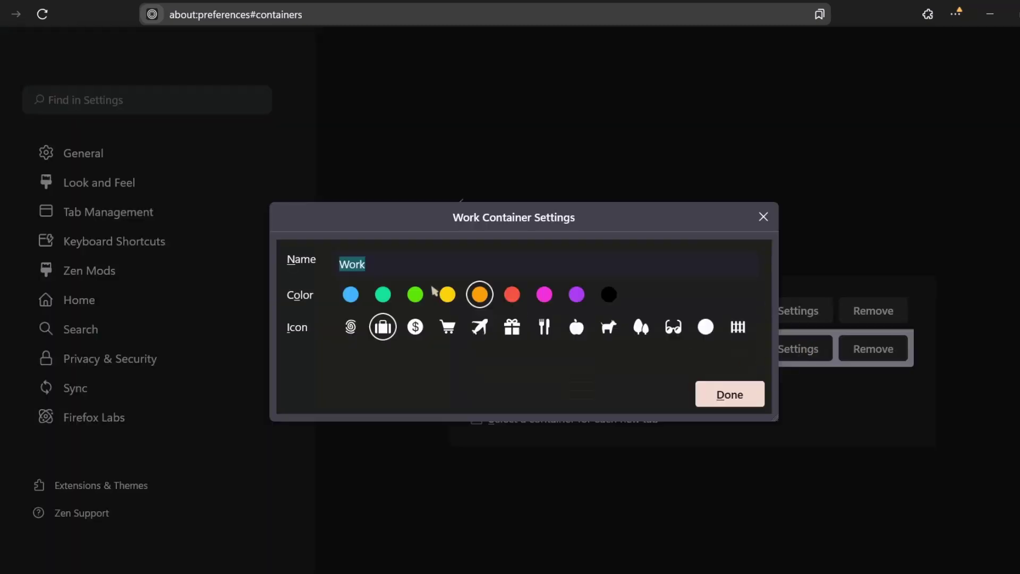
{"action": "key", "text": "BackSpace"}
{"action": "type", "text": "Tech"}
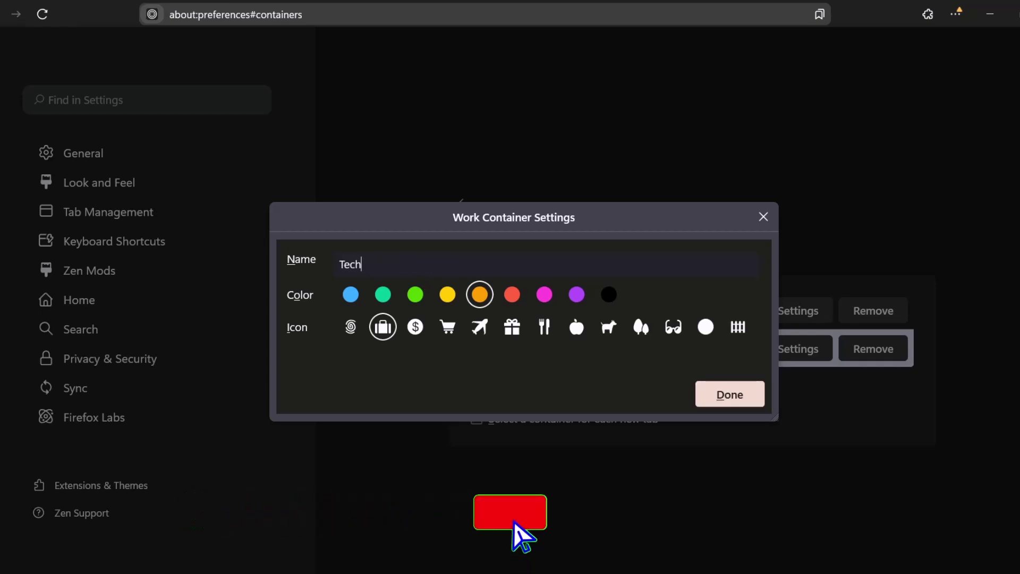
{"action": "type", "text": "Doings"}
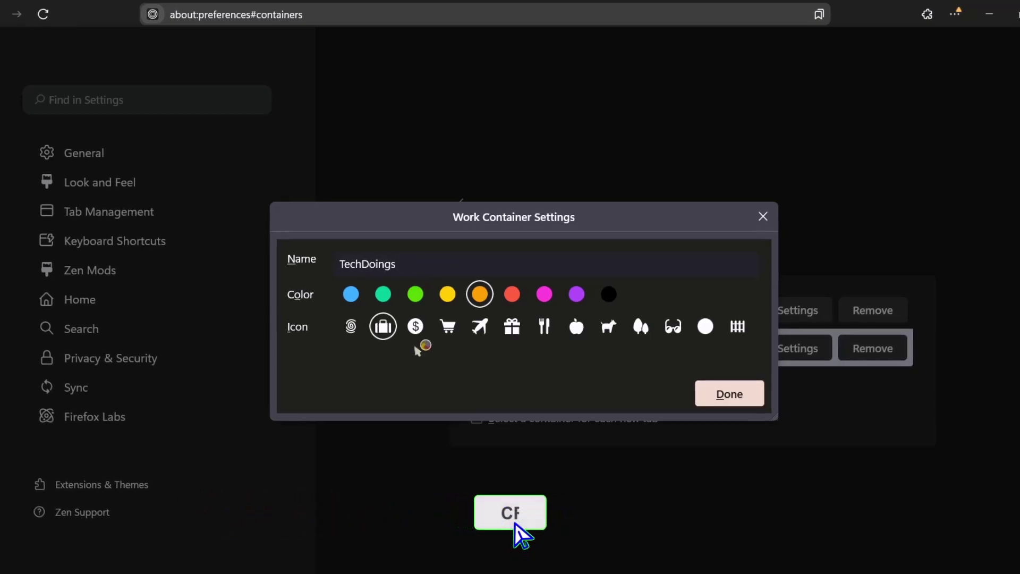
{"action": "left_click", "coordinate": [576, 294]}
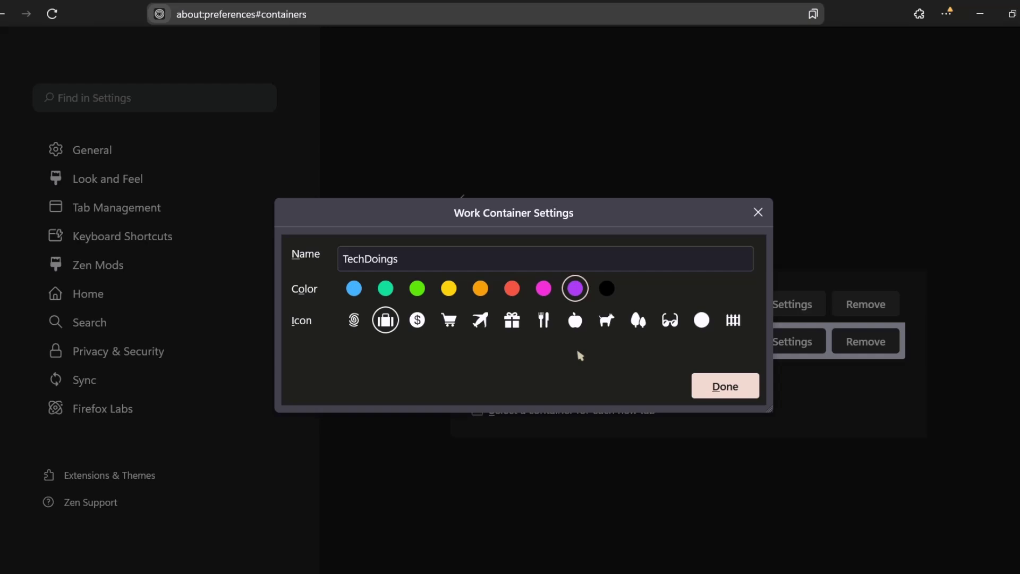
{"action": "left_click", "coordinate": [726, 372]}
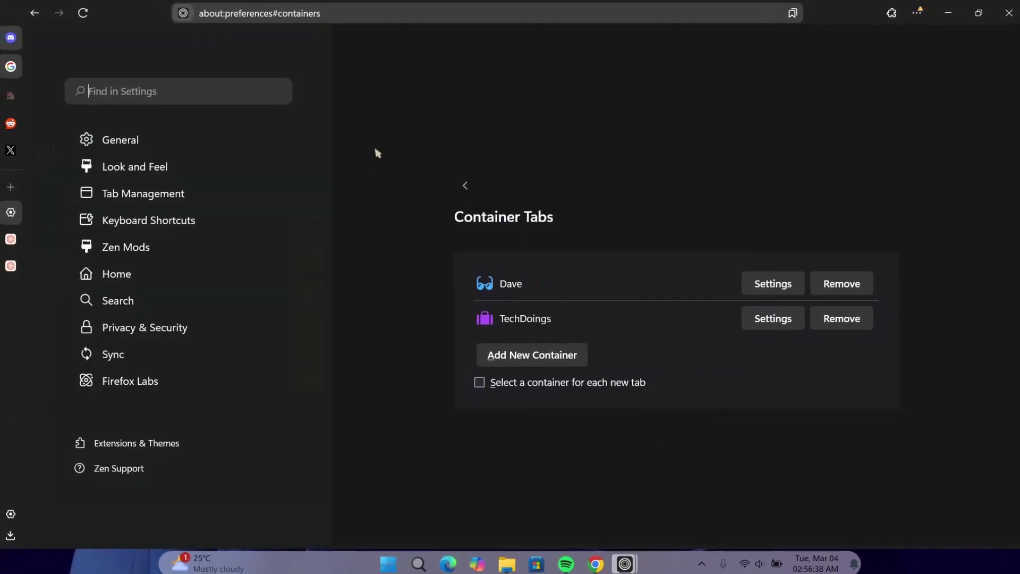
- Set TechDoings as the default container for the Techdoings workspace
{"action": "left_click", "coordinate": [10, 96]}
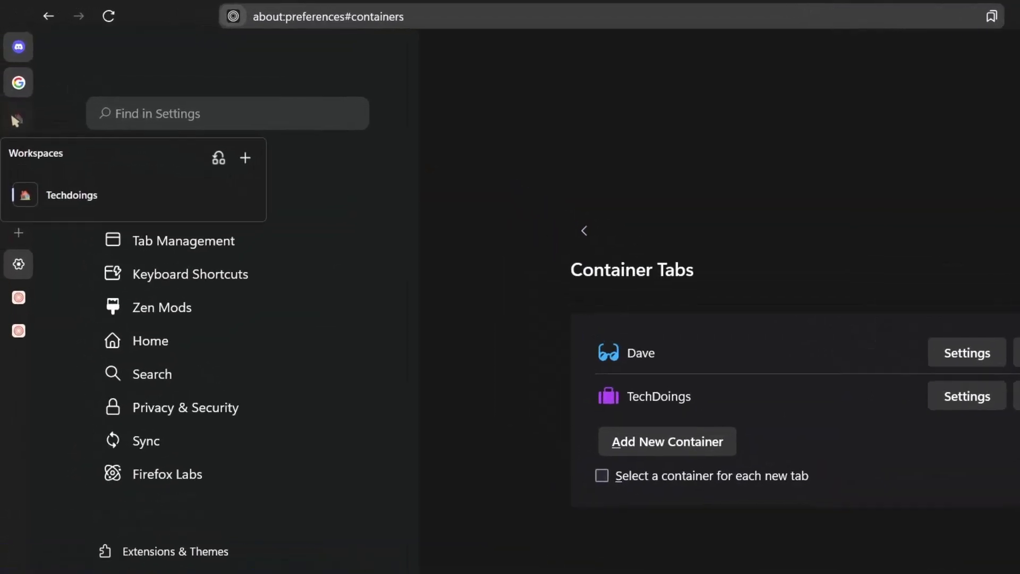
{"action": "left_click", "coordinate": [248, 197]}
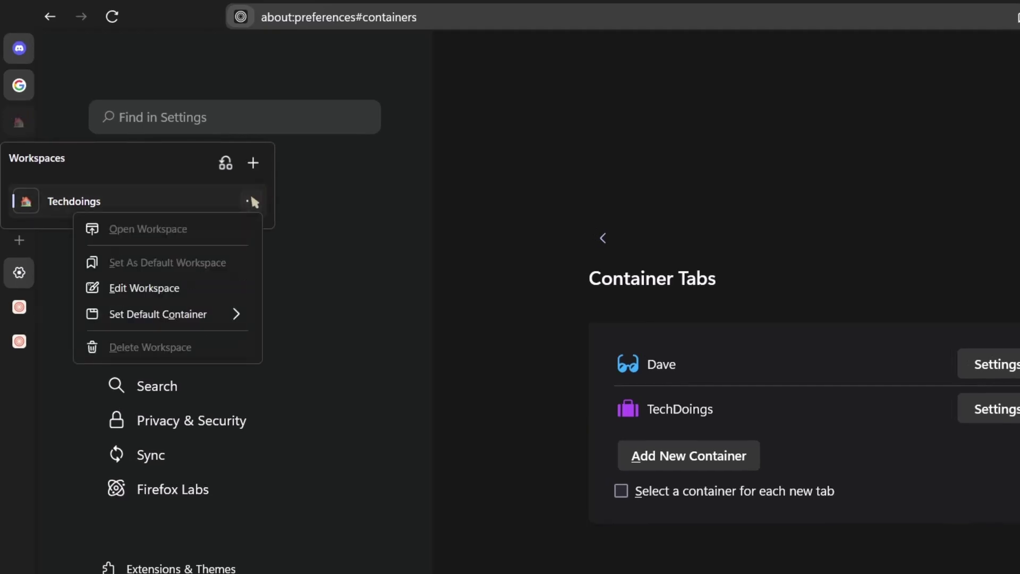
{"action": "mouse_move", "coordinate": [146, 316]}
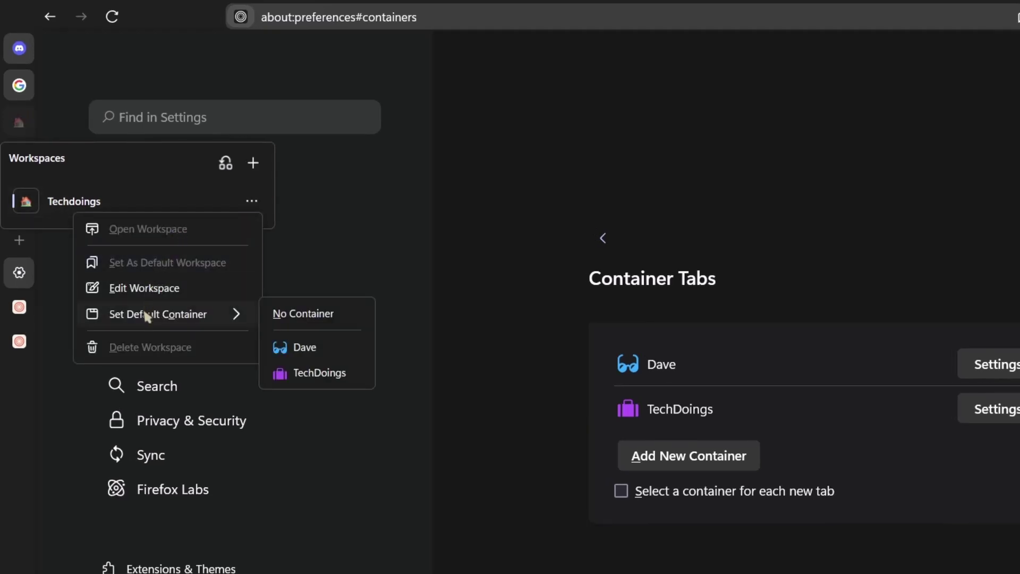
{"action": "left_click", "coordinate": [292, 374]}
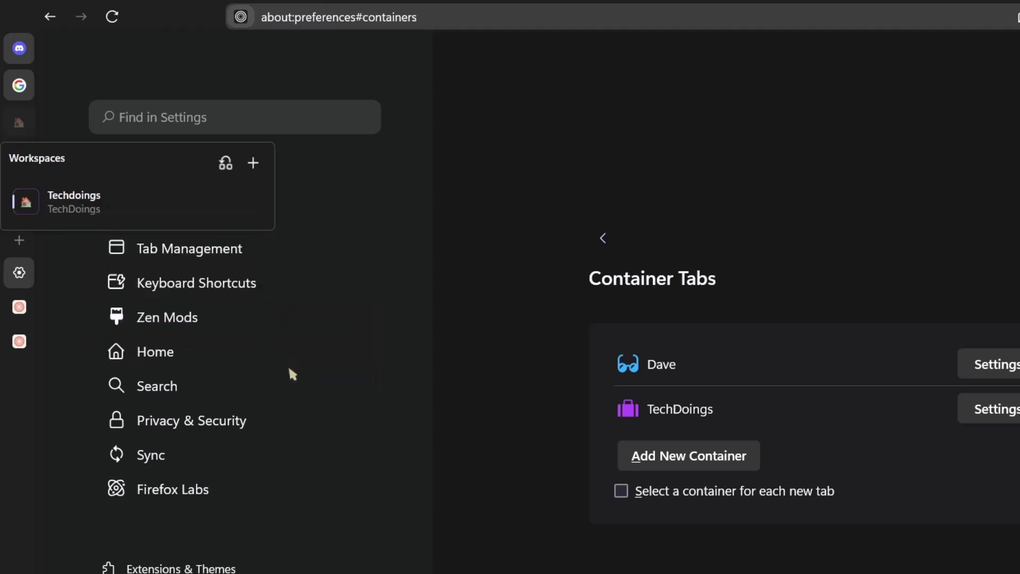
{"action": "left_click", "coordinate": [491, 140]}
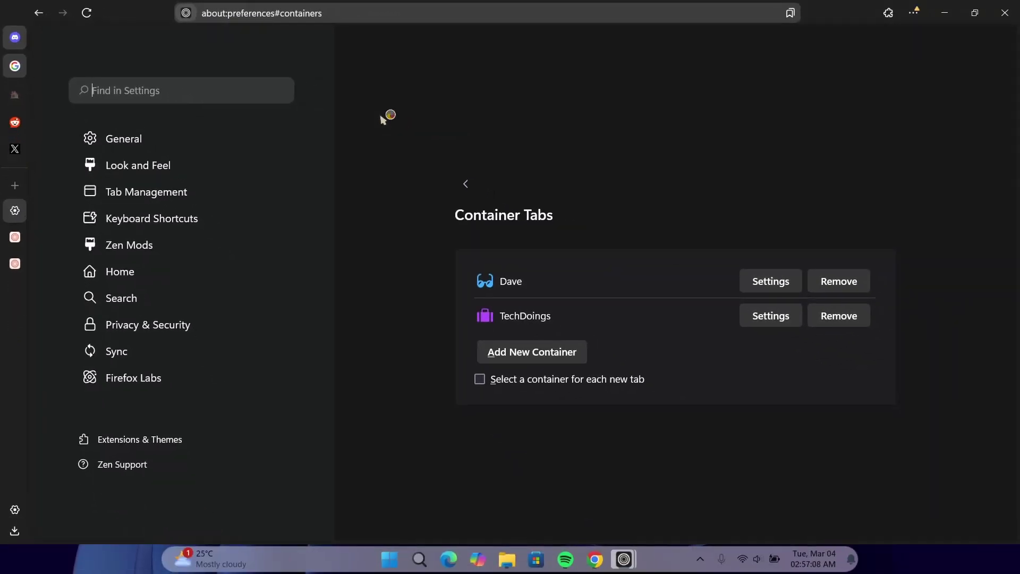
- Open a new tab in the TechDoings container, then return to the Container Tabs settings
{"action": "key", "text": "ctrl+t"}
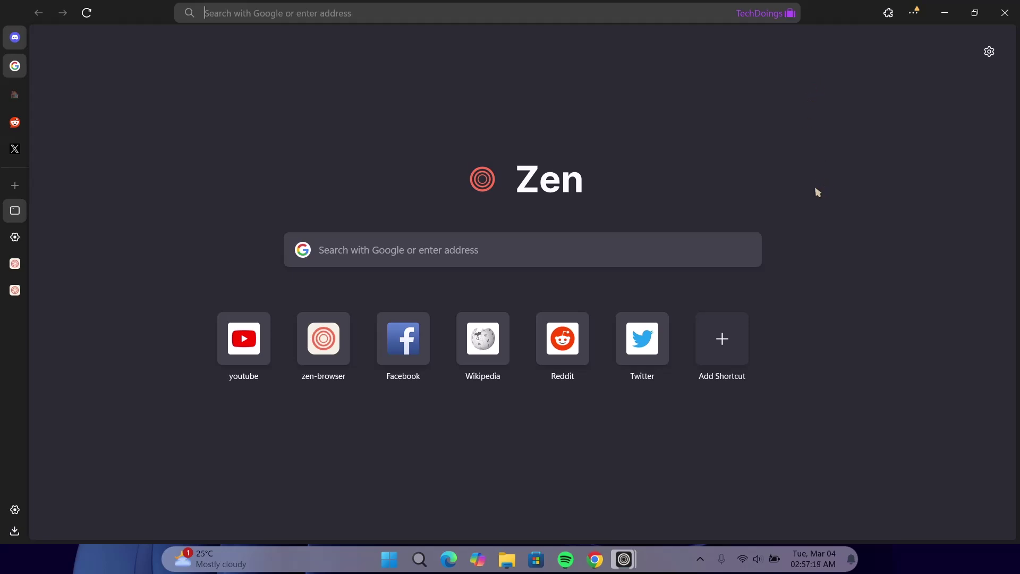
{"action": "left_click", "coordinate": [15, 237]}
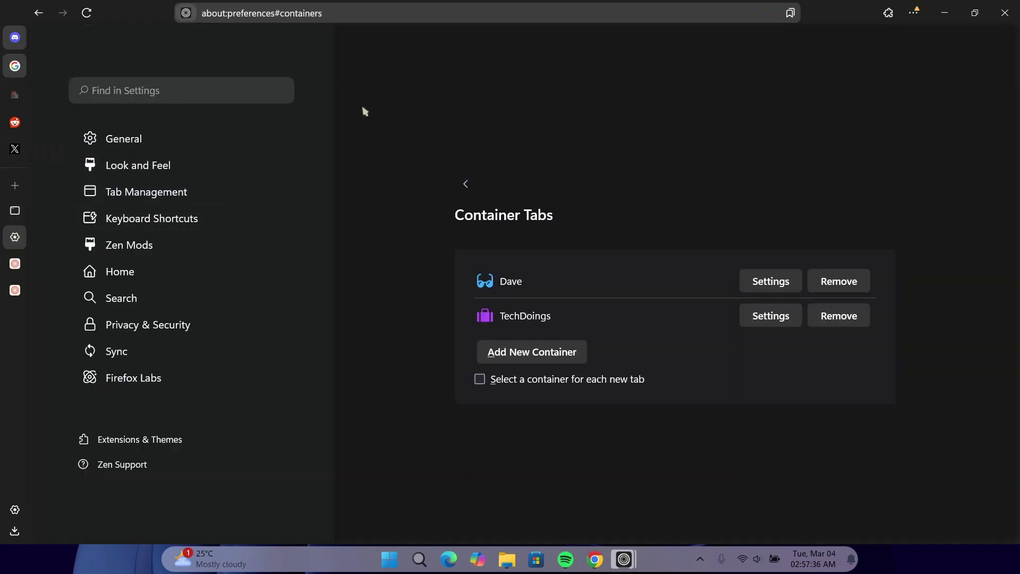
- Open the Zen Mods store from the Zen Mods settings page
{"action": "left_click", "coordinate": [130, 250]}
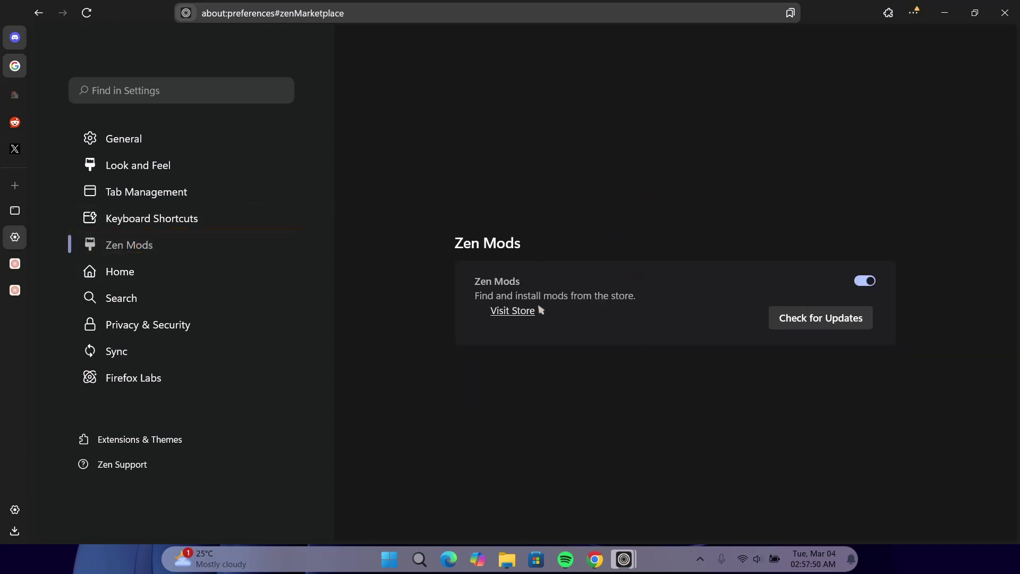
{"action": "left_click", "coordinate": [513, 314]}
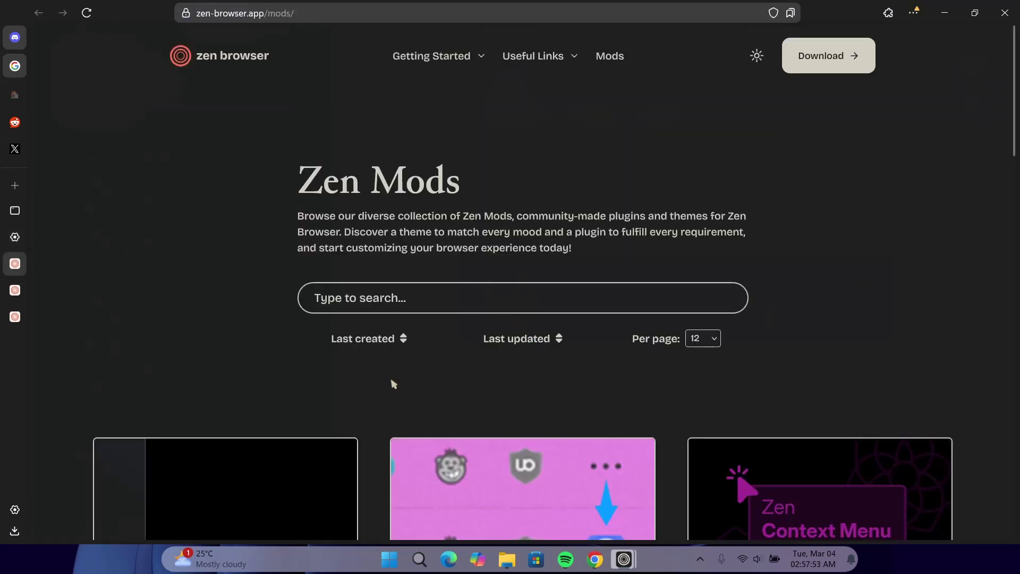
{"action": "scroll", "coordinate": [1012, 165], "scroll_direction": "down", "scroll_amount": 5}
{"action": "left_click_drag", "start_coordinate": [1013, 165], "coordinate": [1010, 322]}
{"action": "scroll", "coordinate": [360, 231], "scroll_direction": "up", "scroll_amount": 14}
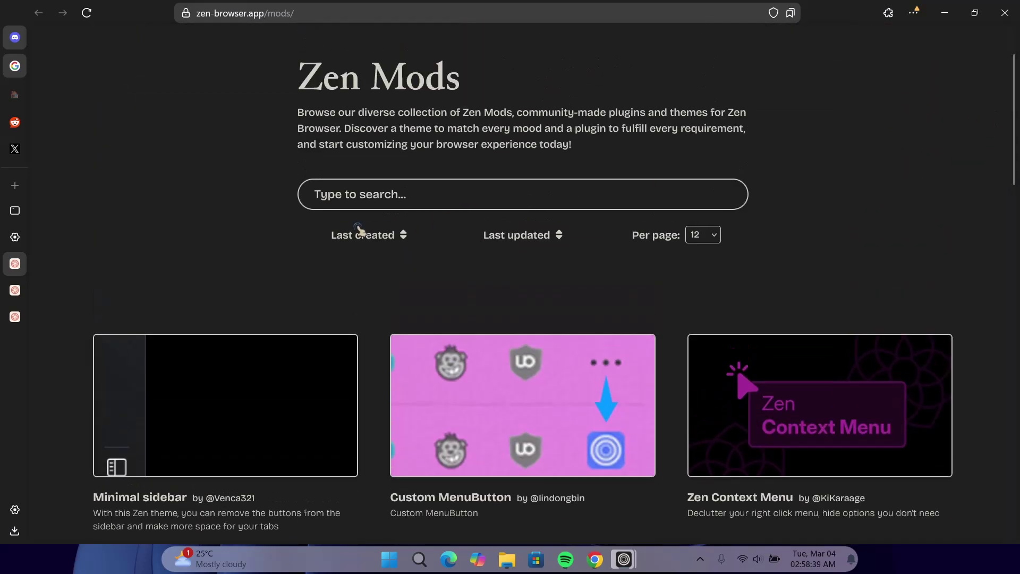
- Search the mods store for 'collapsed tab x button'
{"action": "left_click", "coordinate": [362, 200]}
{"action": "type", "text": "collapsed ta"}
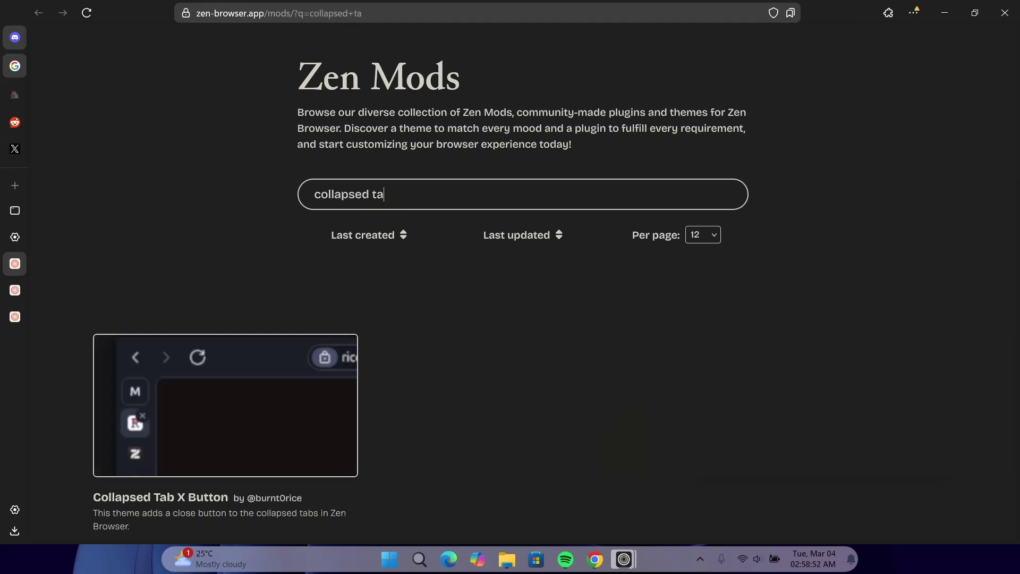
{"action": "type", "text": "b x"}
{"action": "type", "text": "bu"}
{"action": "type", "text": "tton"}
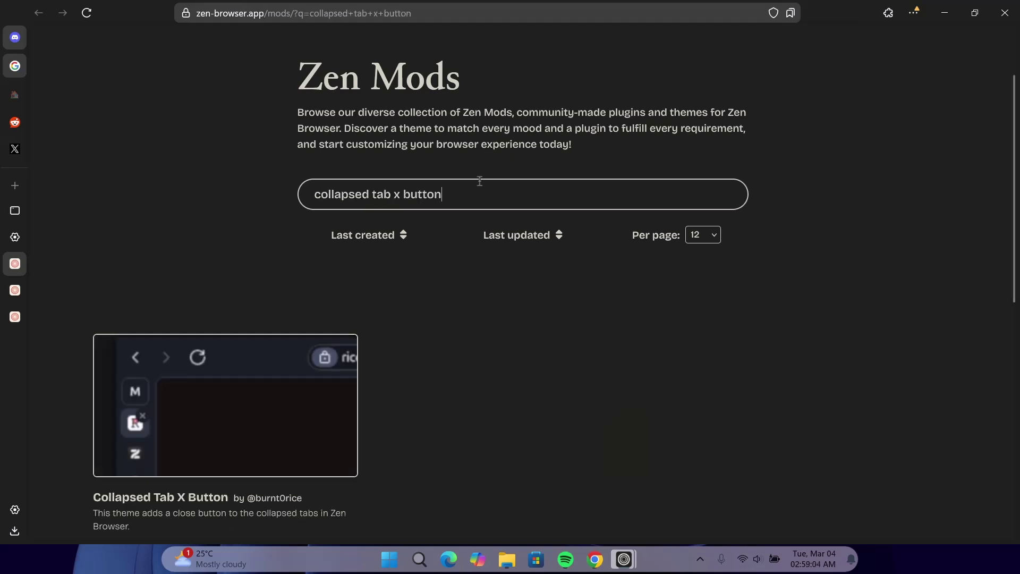
{"action": "scroll", "coordinate": [239, 342], "scroll_direction": "down", "scroll_amount": 2}
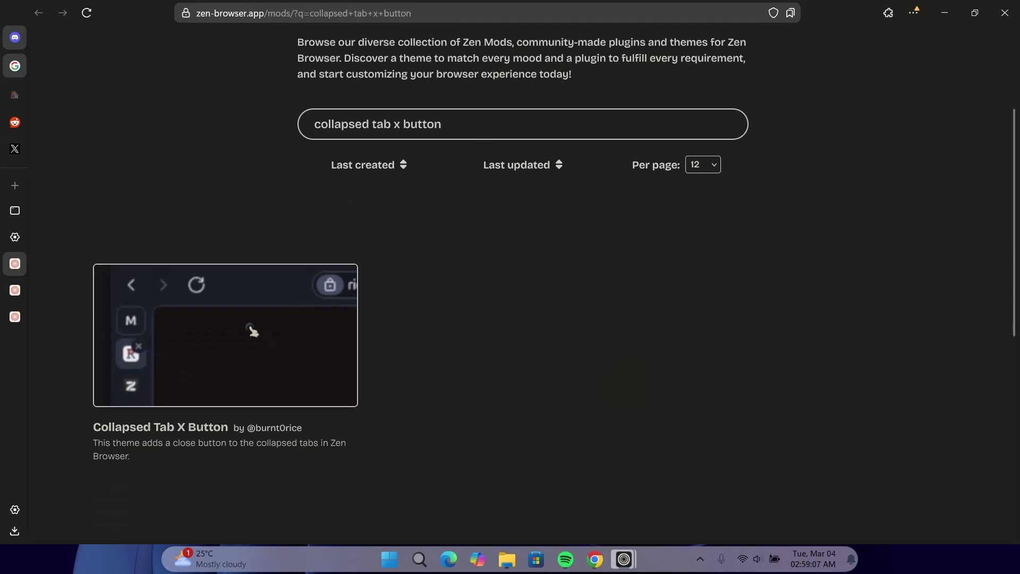
- Install the Collapsed Tab X Button theme from its store page
{"action": "left_click", "coordinate": [245, 337]}
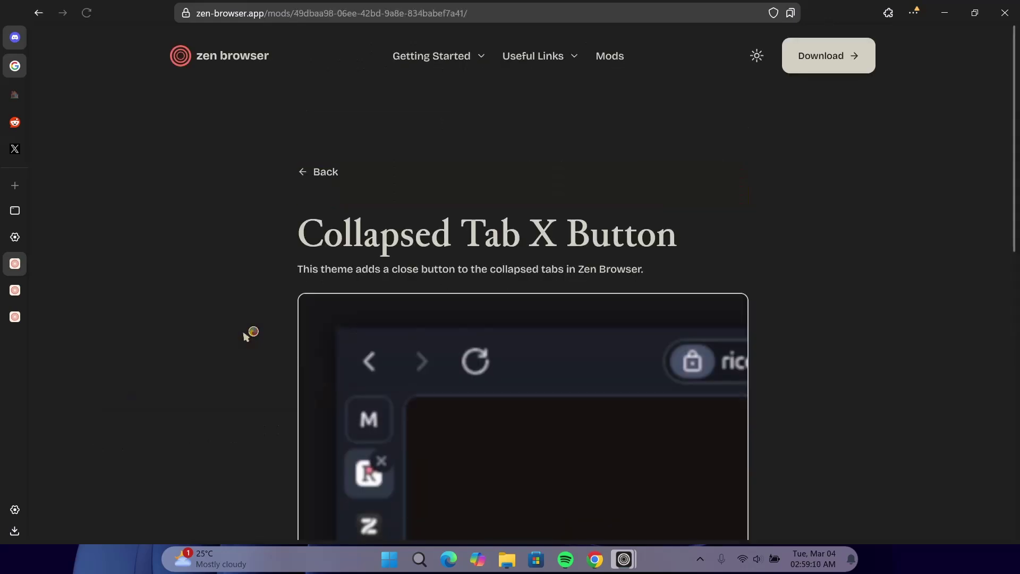
{"action": "left_click_drag", "start_coordinate": [1014, 122], "coordinate": [1015, 223]}
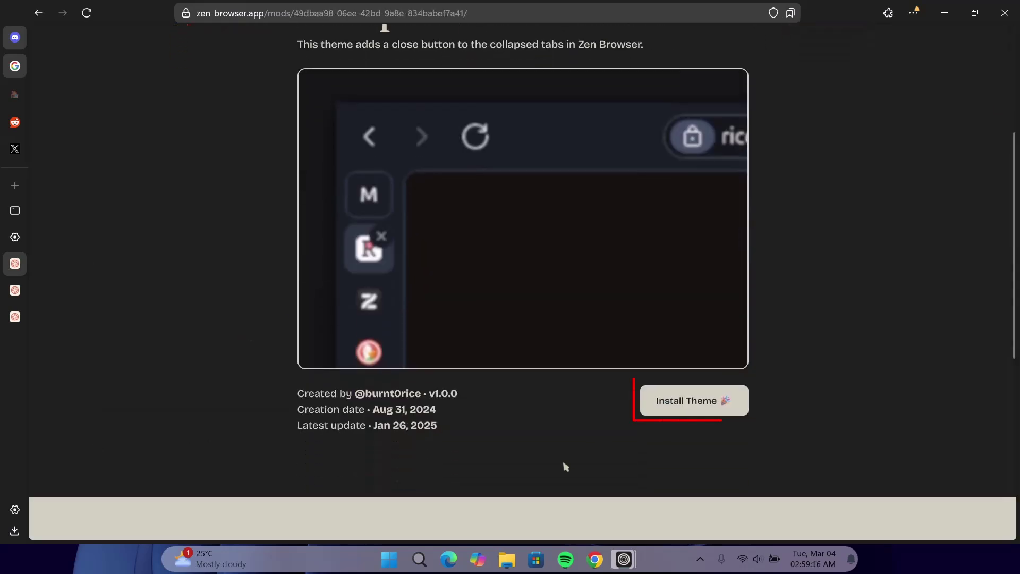
{"action": "left_click", "coordinate": [668, 397]}
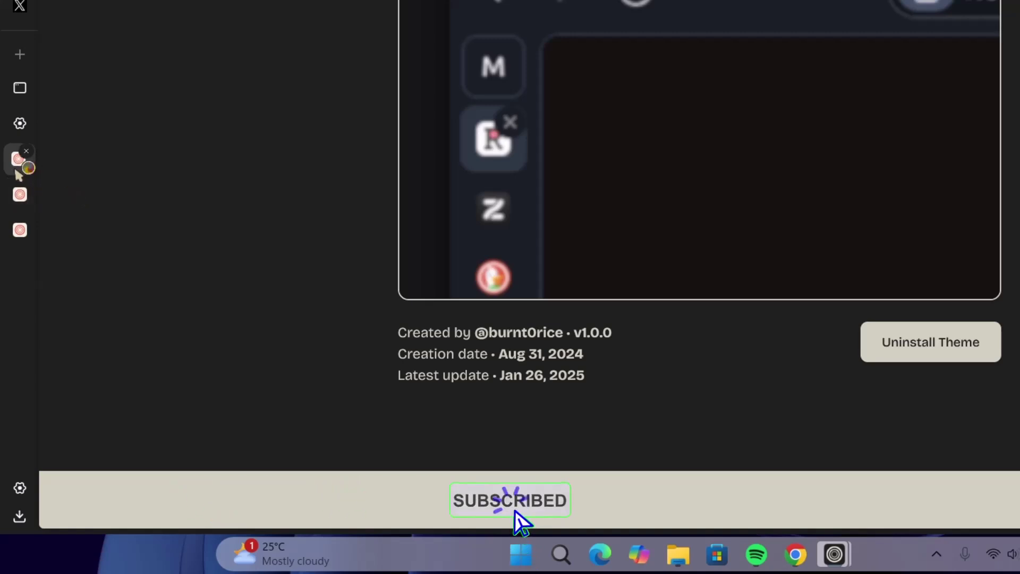
{"action": "right_click", "coordinate": [18, 172]}
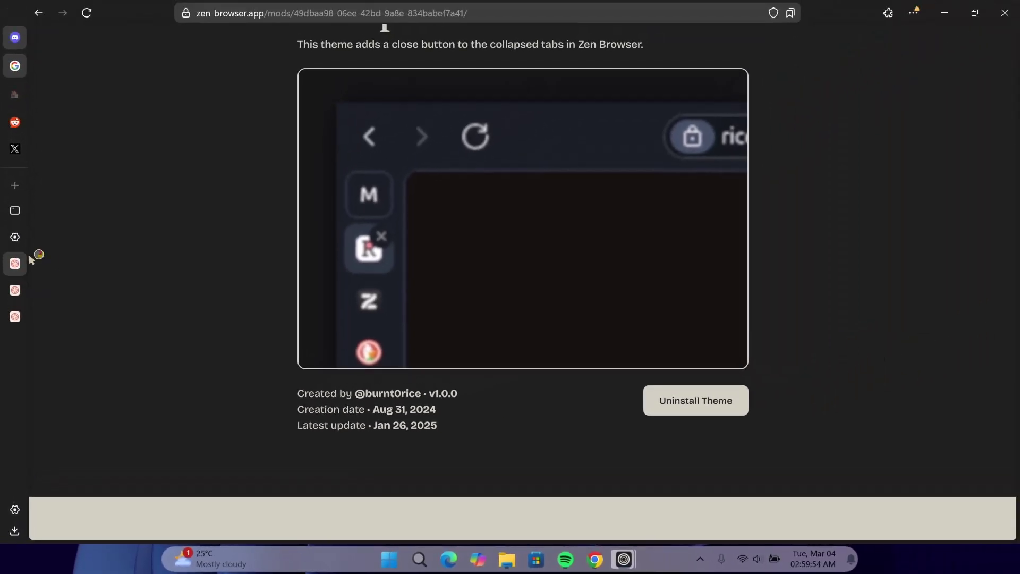
- Check the Zen Mods settings, which list Collapsed Tab X Button v1.0.0 as enabled
{"action": "left_click", "coordinate": [913, 13]}
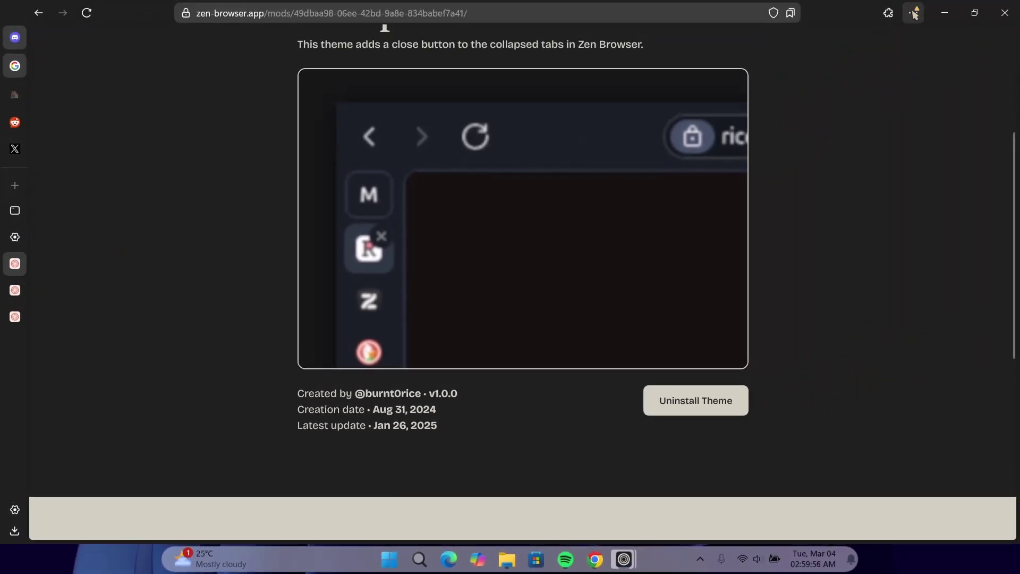
{"action": "left_click", "coordinate": [913, 12]}
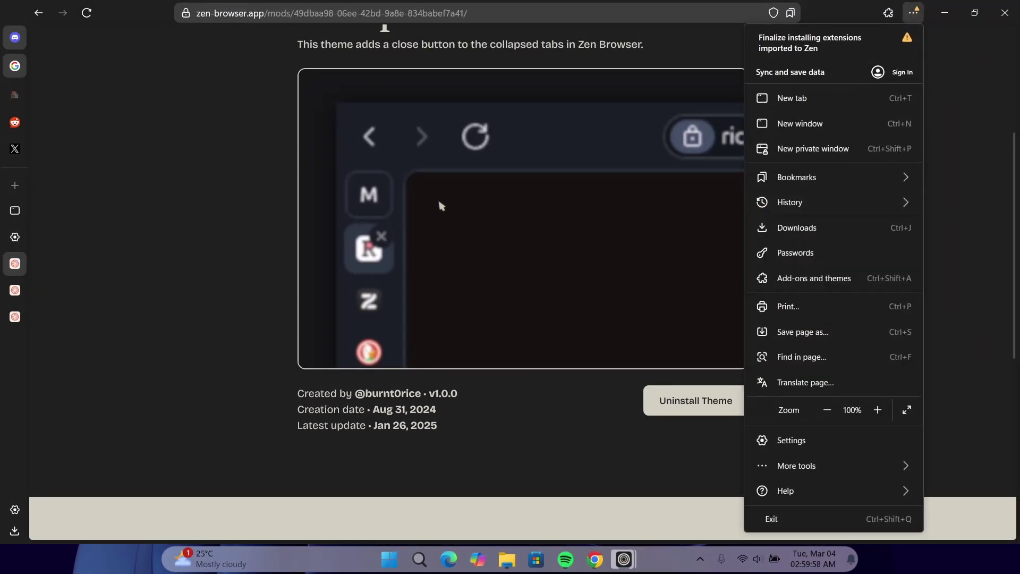
{"action": "left_click", "coordinate": [192, 204]}
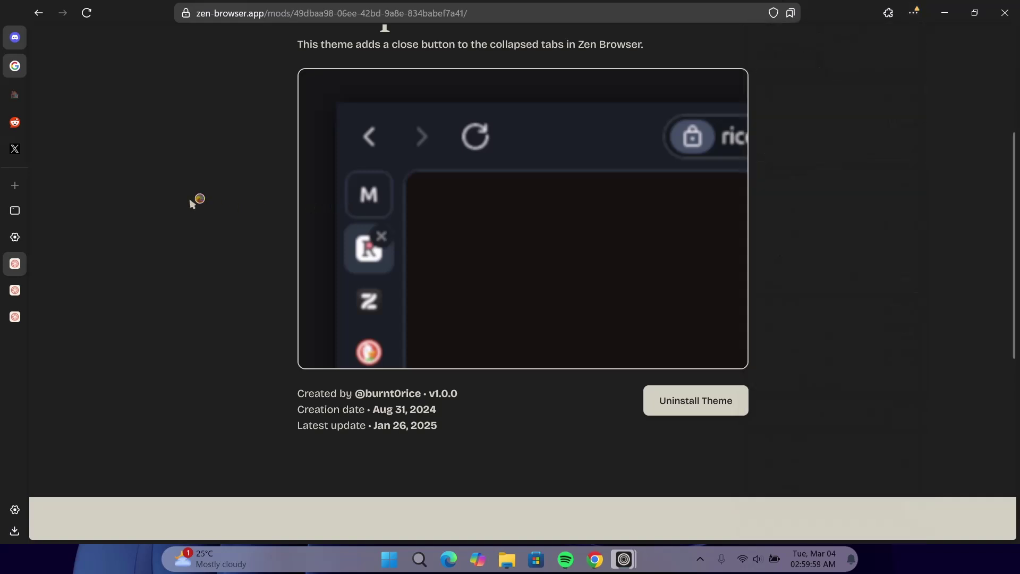
{"action": "left_click", "coordinate": [15, 236]}
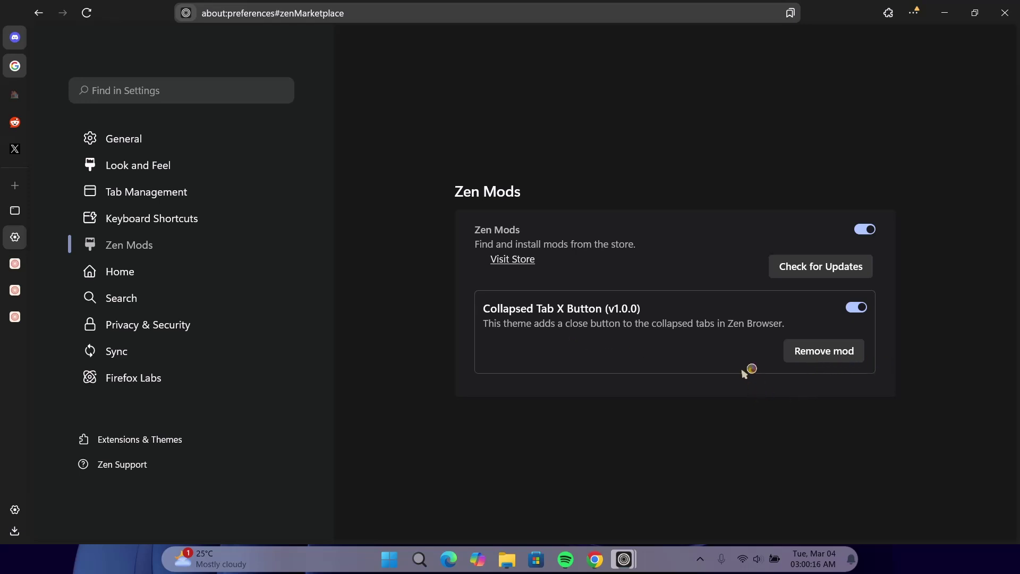
{"action": "left_click", "coordinate": [853, 310]}
- Search the Zen Mods store for 'now playing indicator', install it, and confirm it in settings
{"action": "left_click", "coordinate": [515, 260]}
{"action": "left_click", "coordinate": [388, 307]}
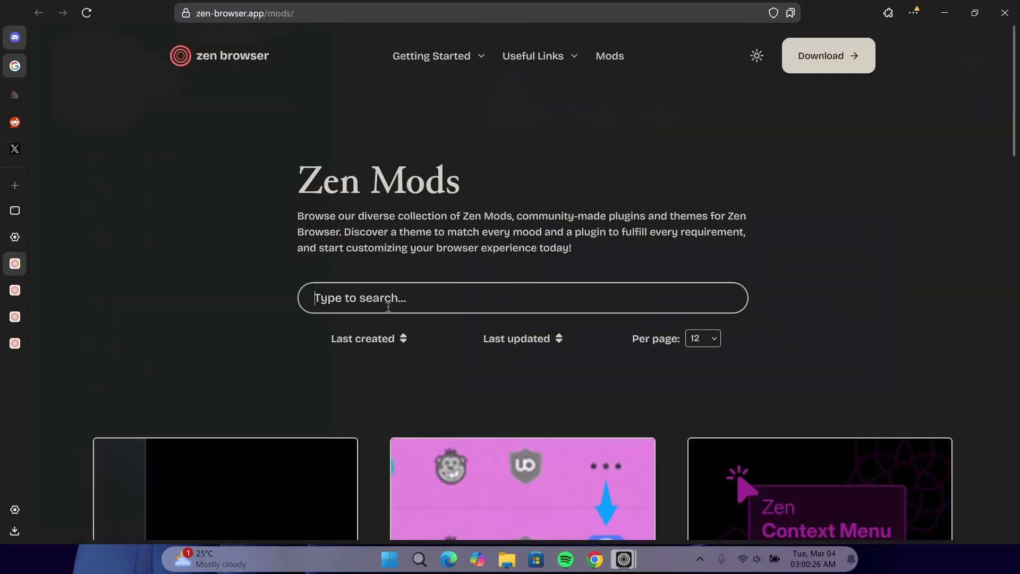
{"action": "type", "text": "n"}
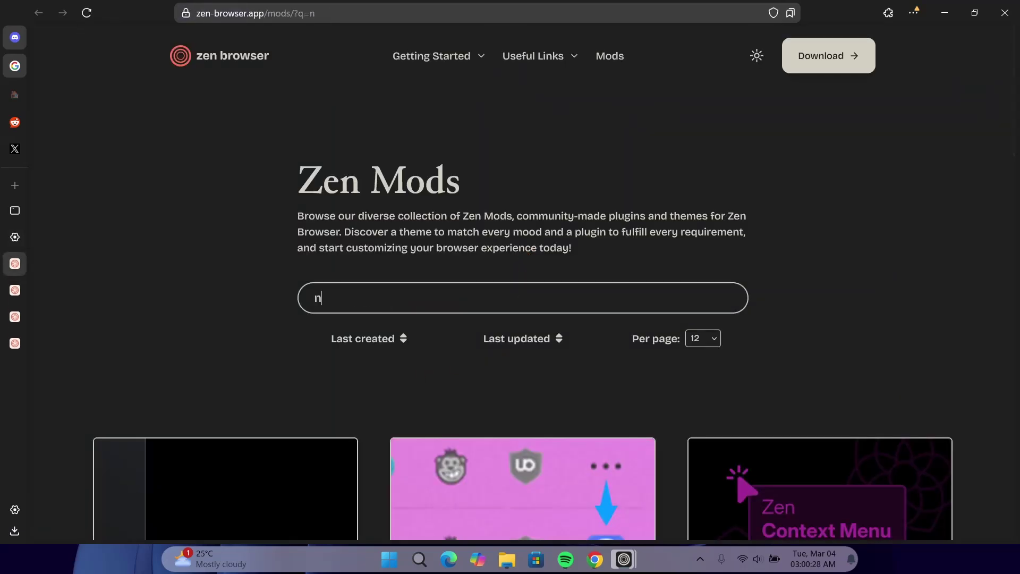
{"action": "type", "text": "ow playing indicator"}
{"action": "scroll", "coordinate": [391, 303], "scroll_direction": "down", "scroll_amount": 4}
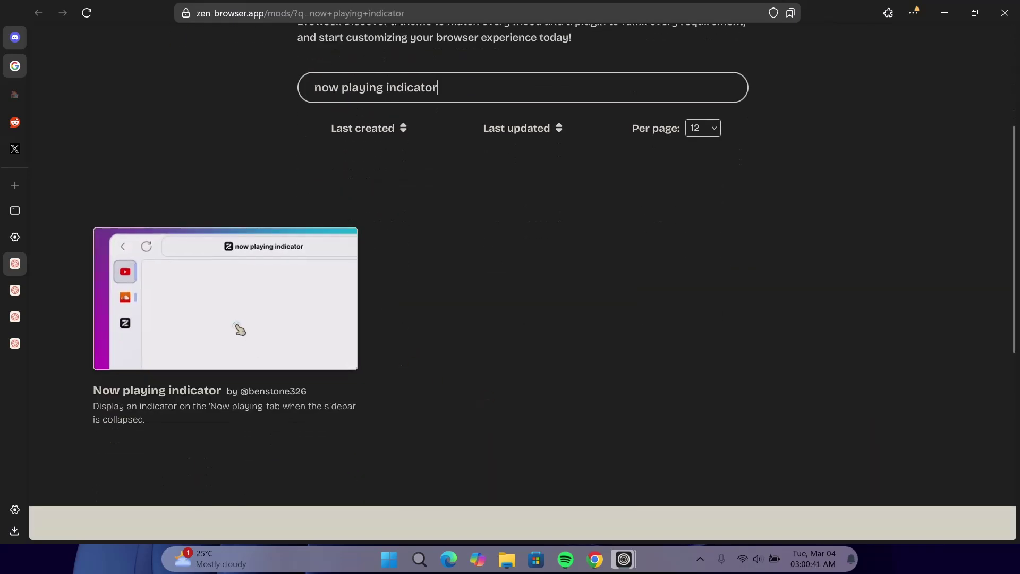
{"action": "left_click", "coordinate": [192, 287]}
{"action": "scroll", "coordinate": [494, 332], "scroll_direction": "down", "scroll_amount": 5}
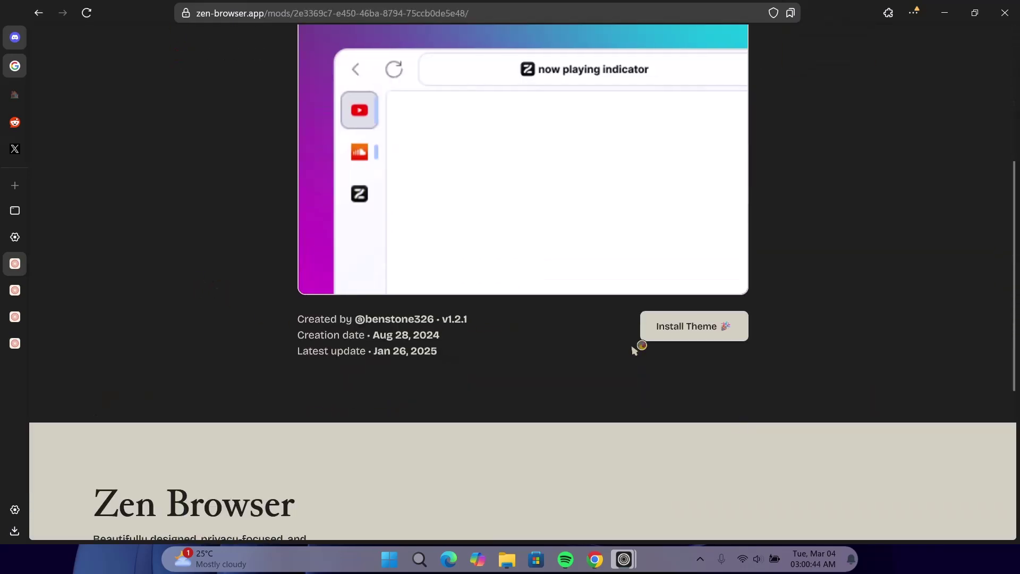
{"action": "left_click", "coordinate": [665, 334]}
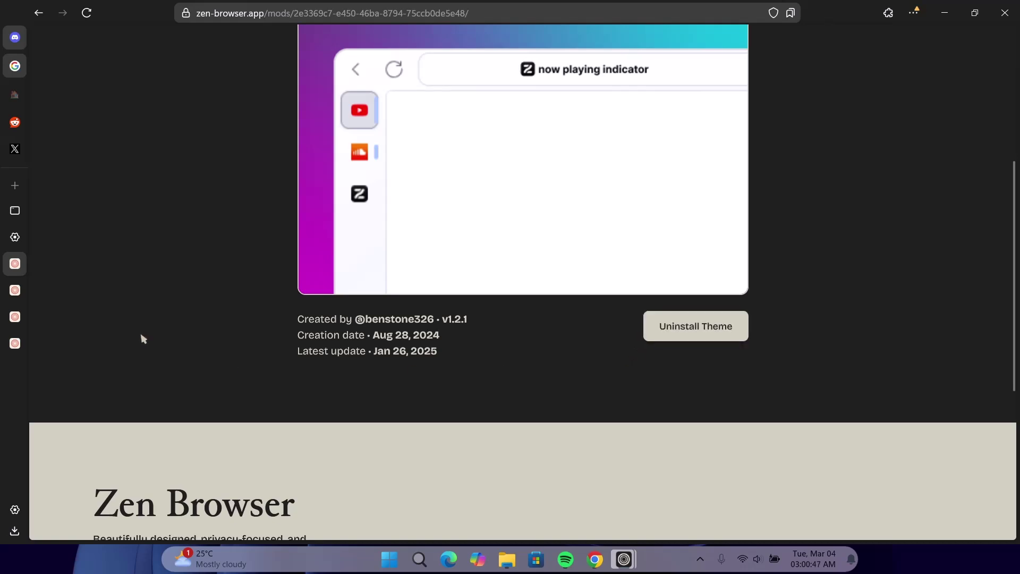
{"action": "left_click", "coordinate": [15, 237]}
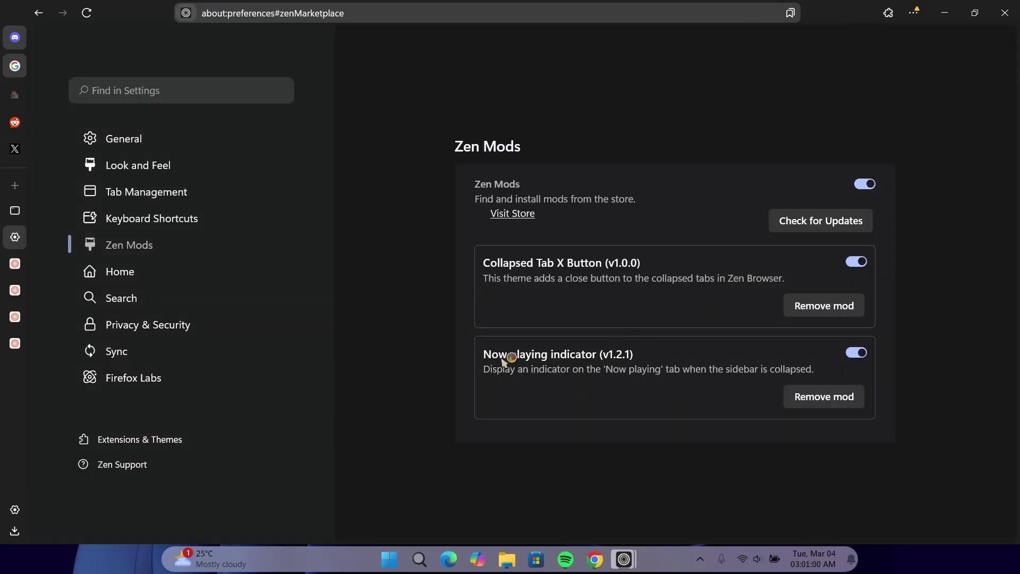
- Close the mod page tab and launch YouTube from the new-tab page's shortcuts
{"action": "left_click", "coordinate": [15, 343]}
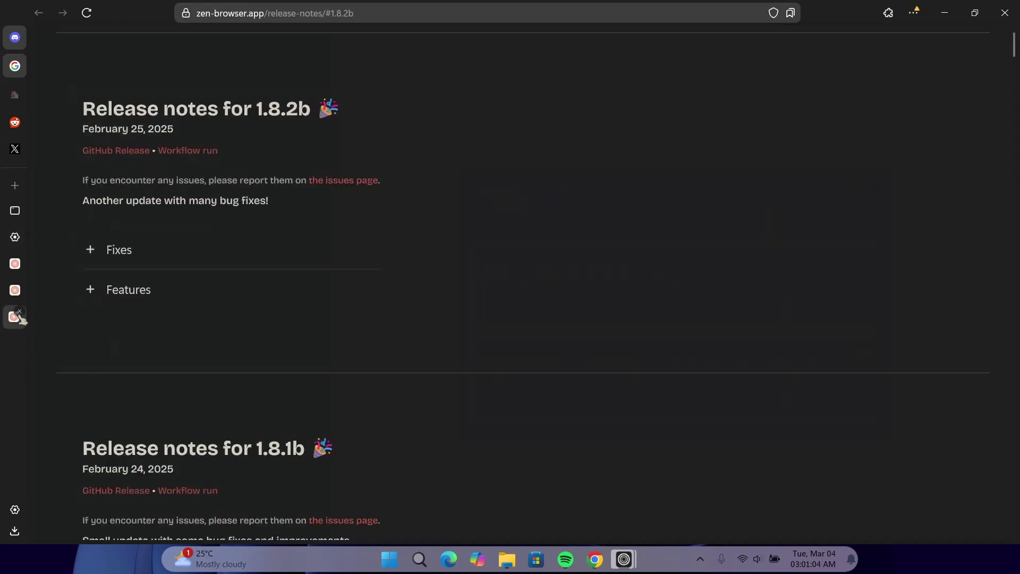
{"action": "left_click", "coordinate": [13, 290]}
{"action": "key", "text": "ctrl+t"}
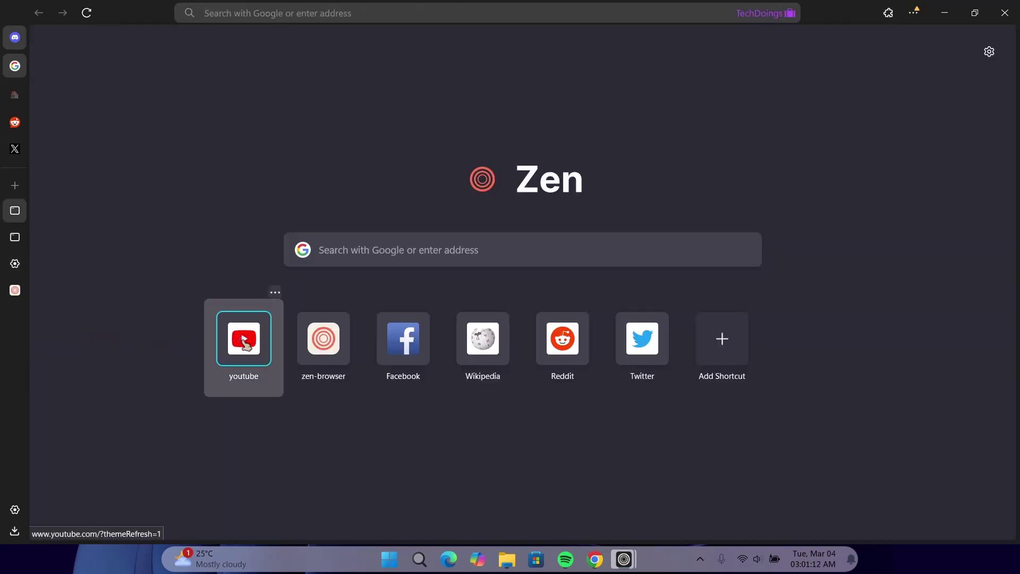
{"action": "left_click", "coordinate": [243, 342]}
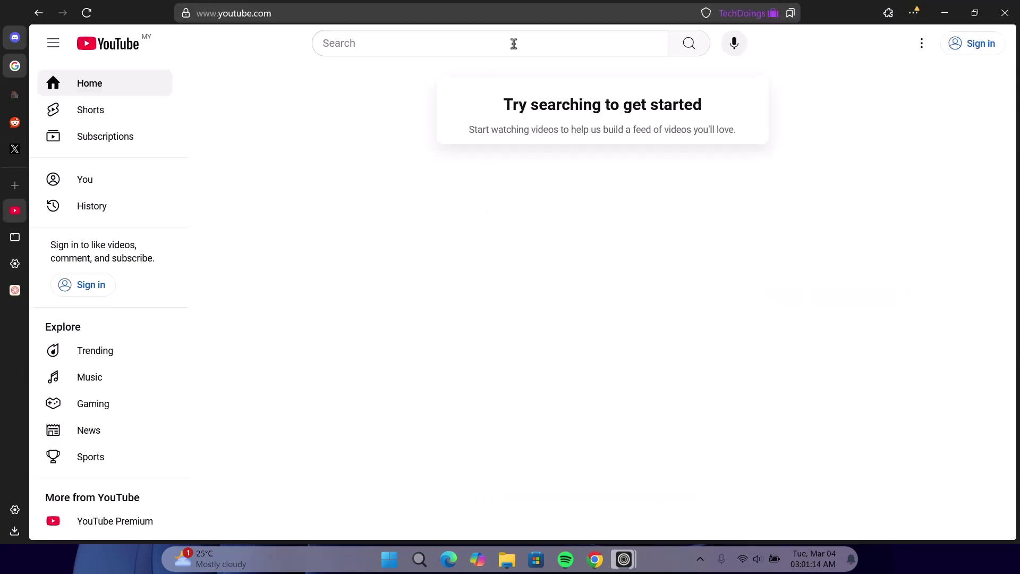